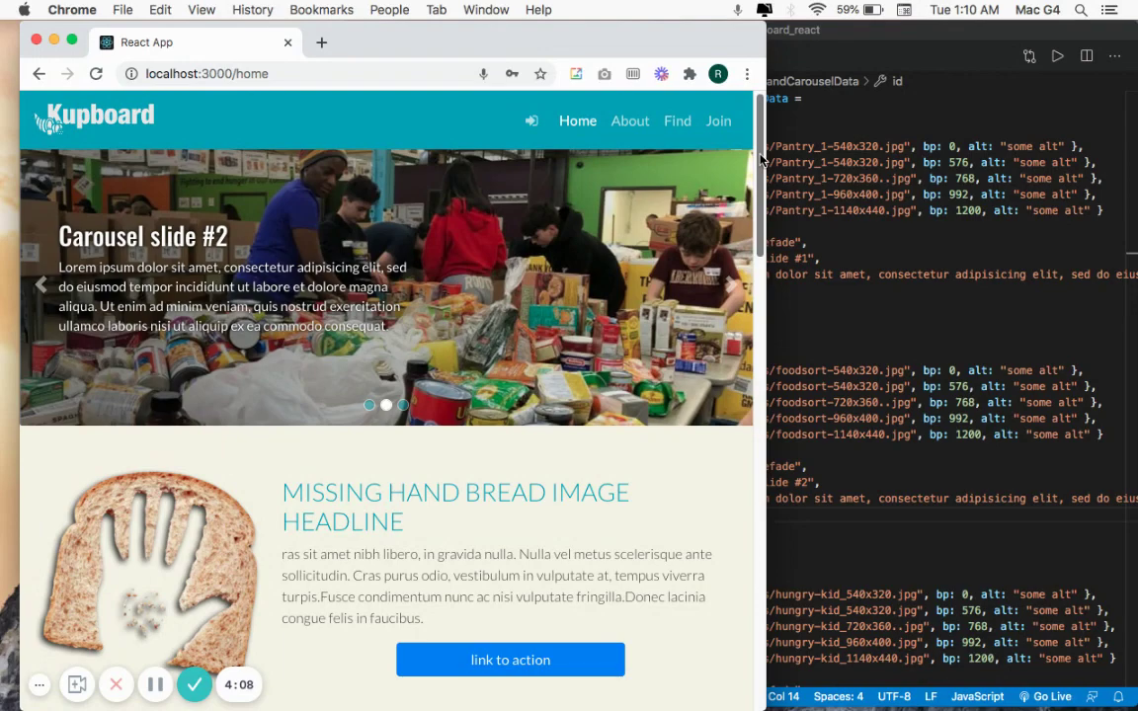
scroll(680, 143, down, 5)
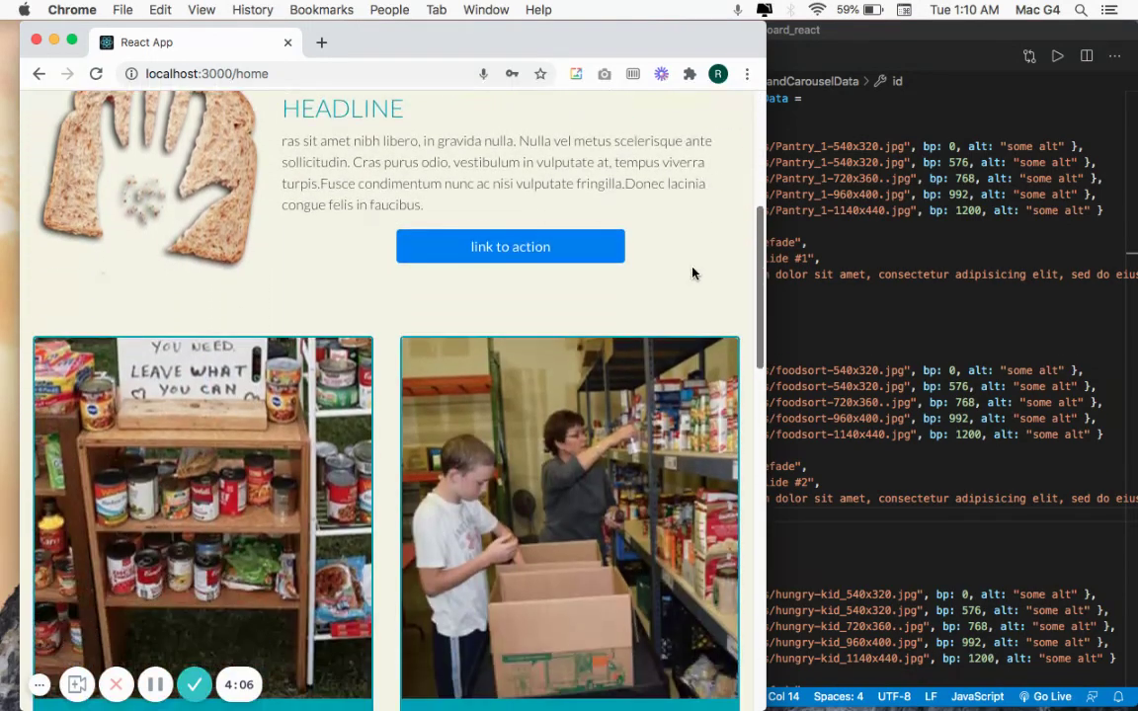
scroll(693, 274, down, 7)
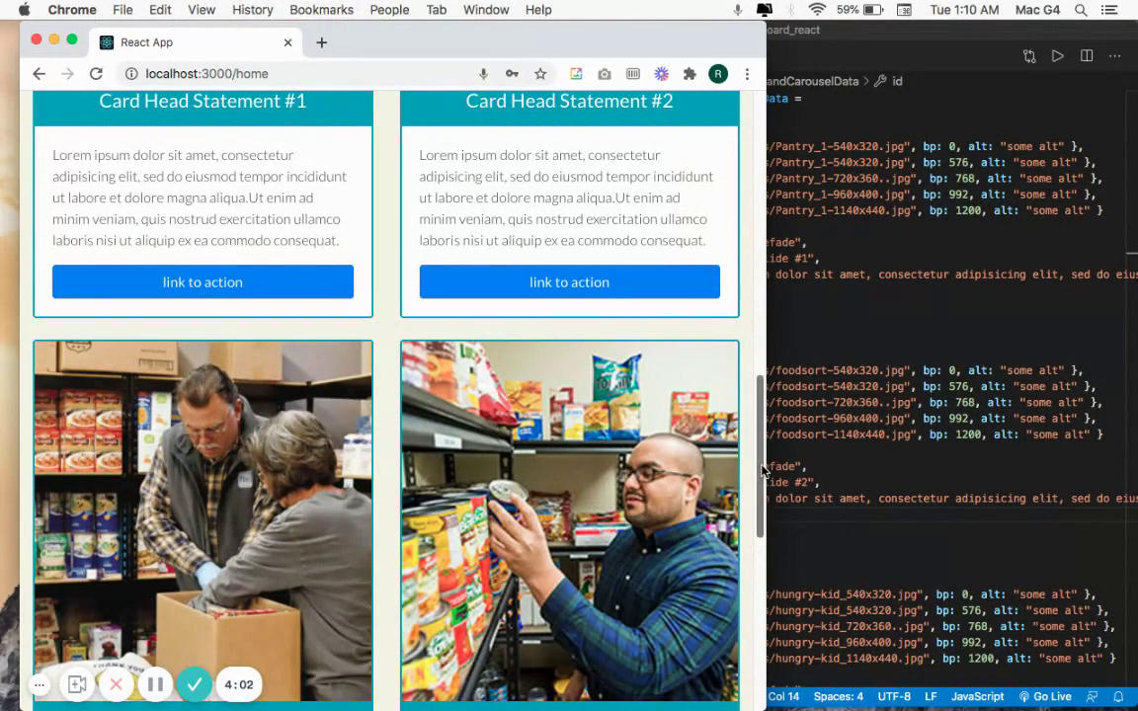
scroll(701, 564, down, 6)
scroll(642, 629, down, 3)
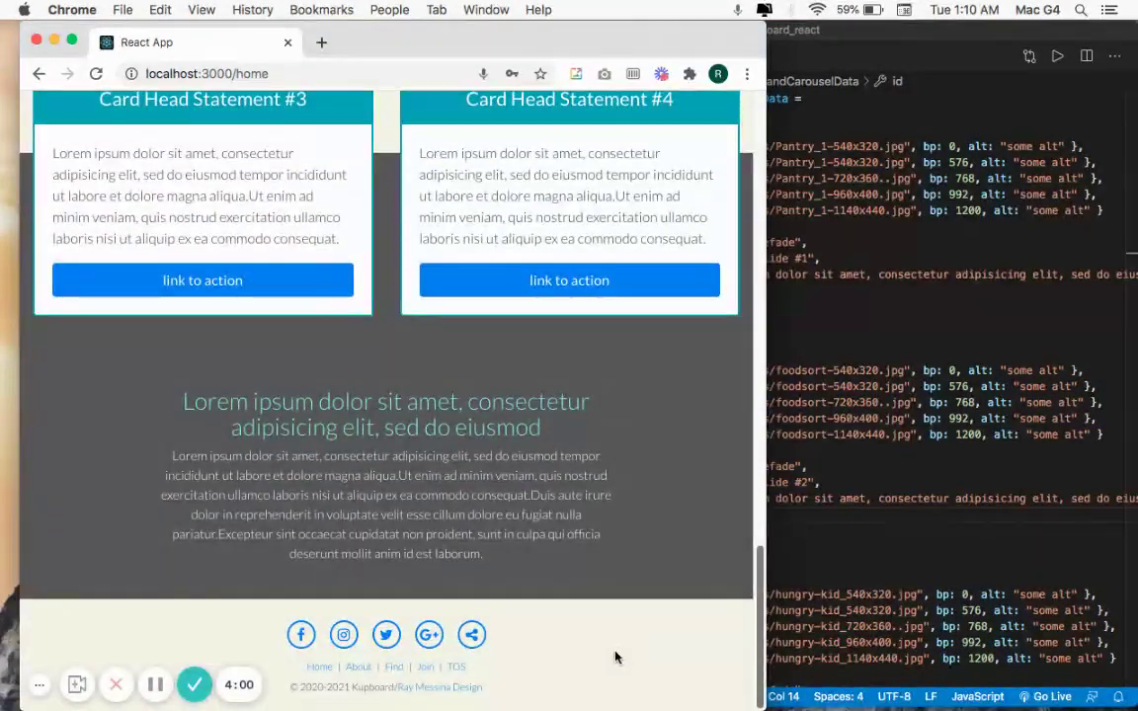
scroll(621, 629, up, 2)
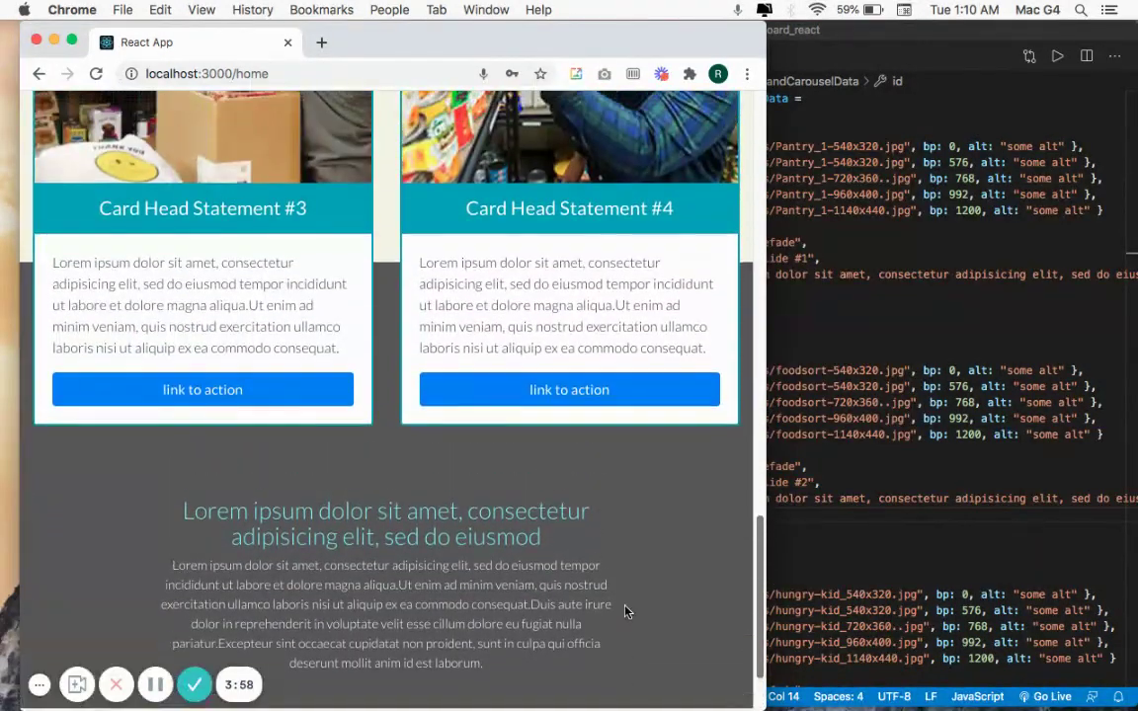
scroll(625, 612, down, 1)
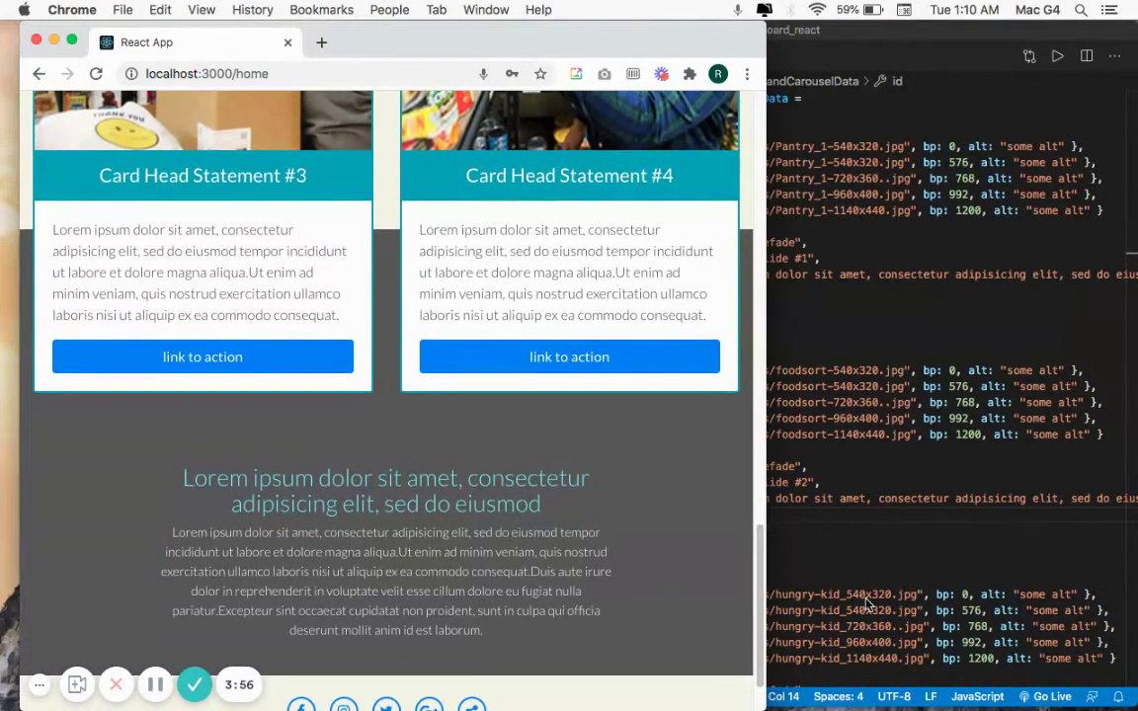
click(869, 594)
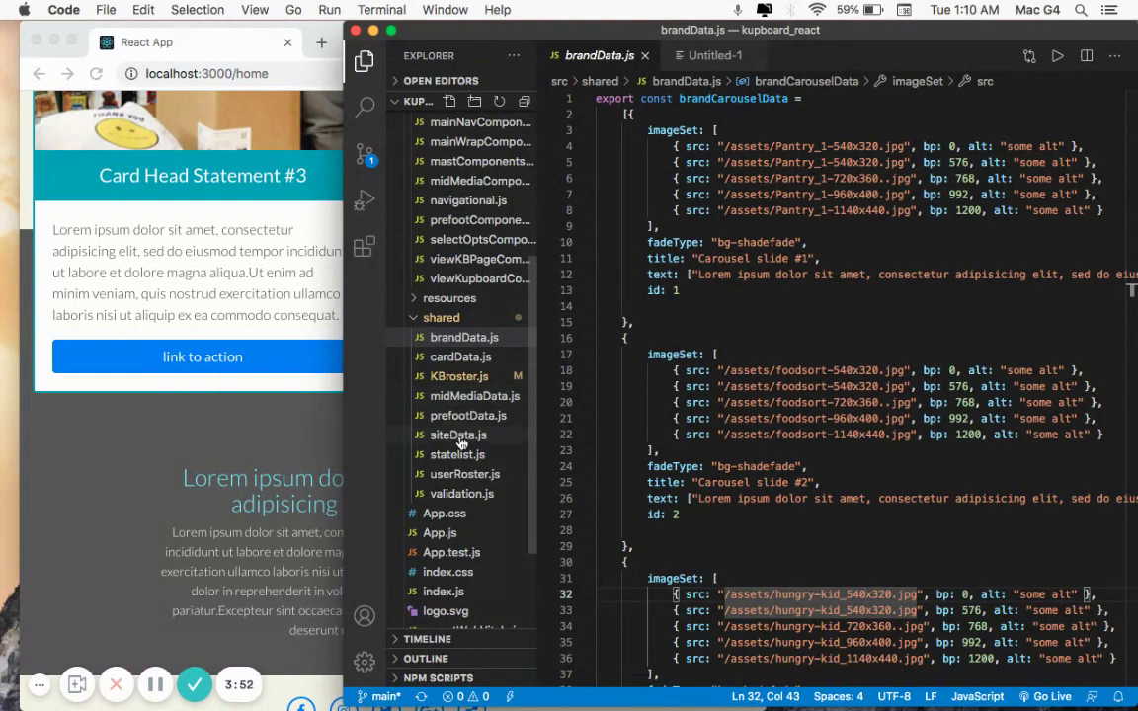
click(252, 414)
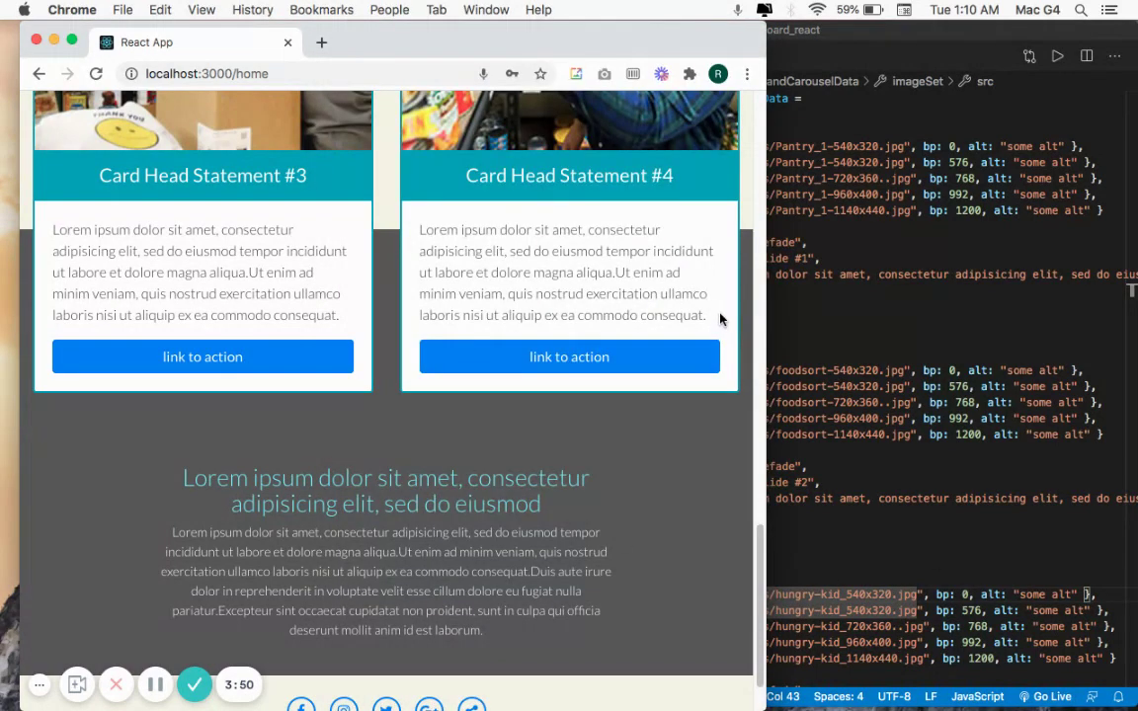
scroll(748, 341, up, 15)
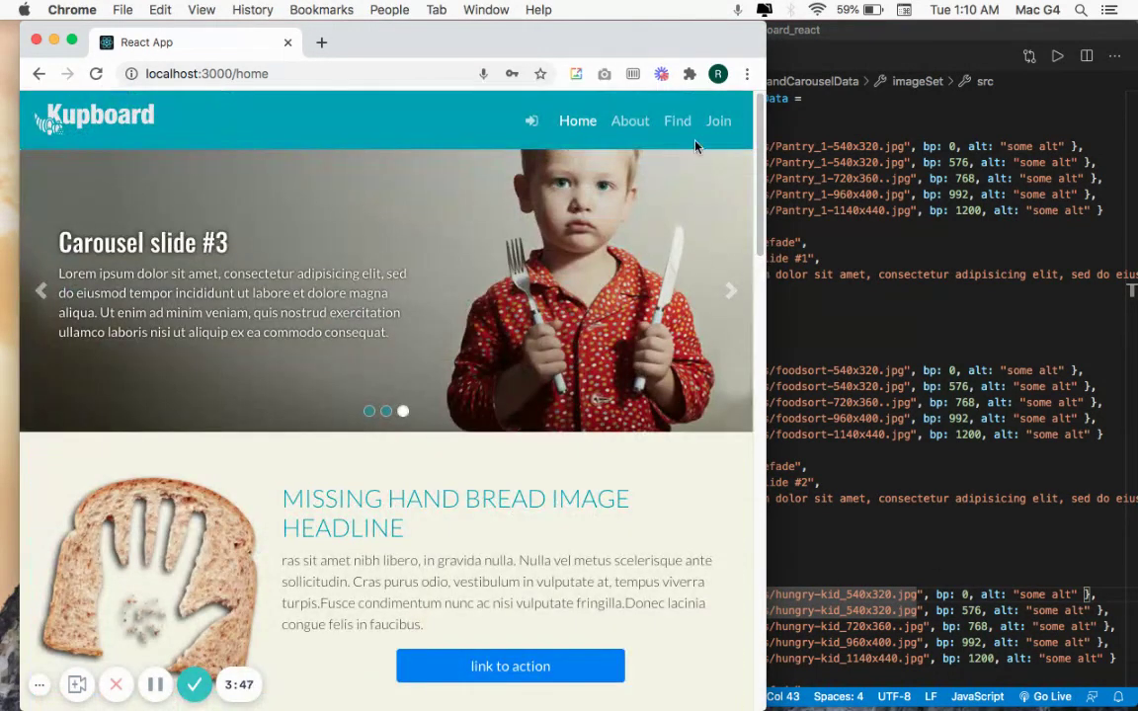
Step: On the Find page, search ZIP 14609 (Rochester, NY) to list Test Kupboard #2 and #3
click(676, 122)
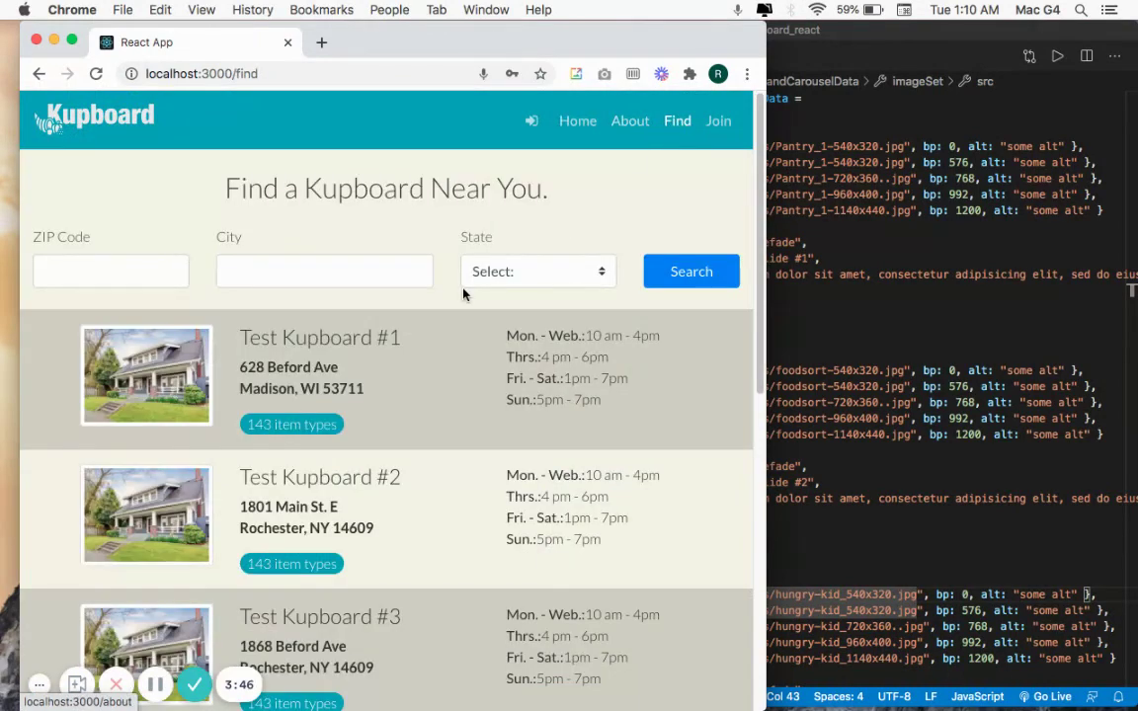
click(127, 284)
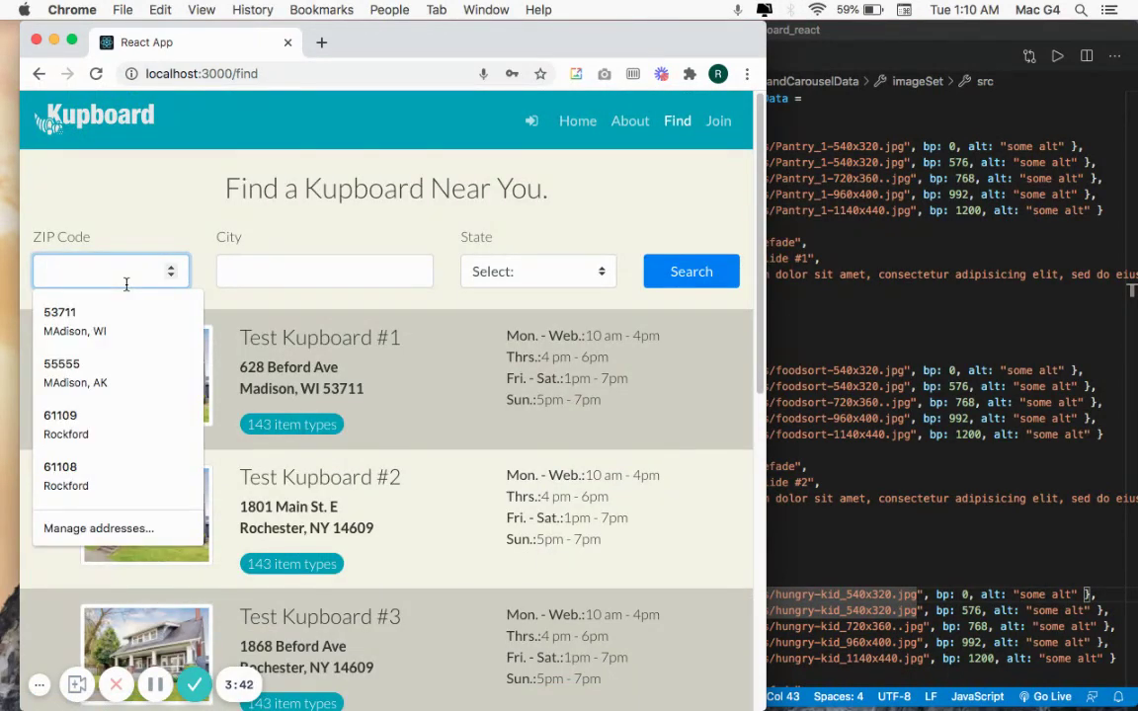
text(14609)
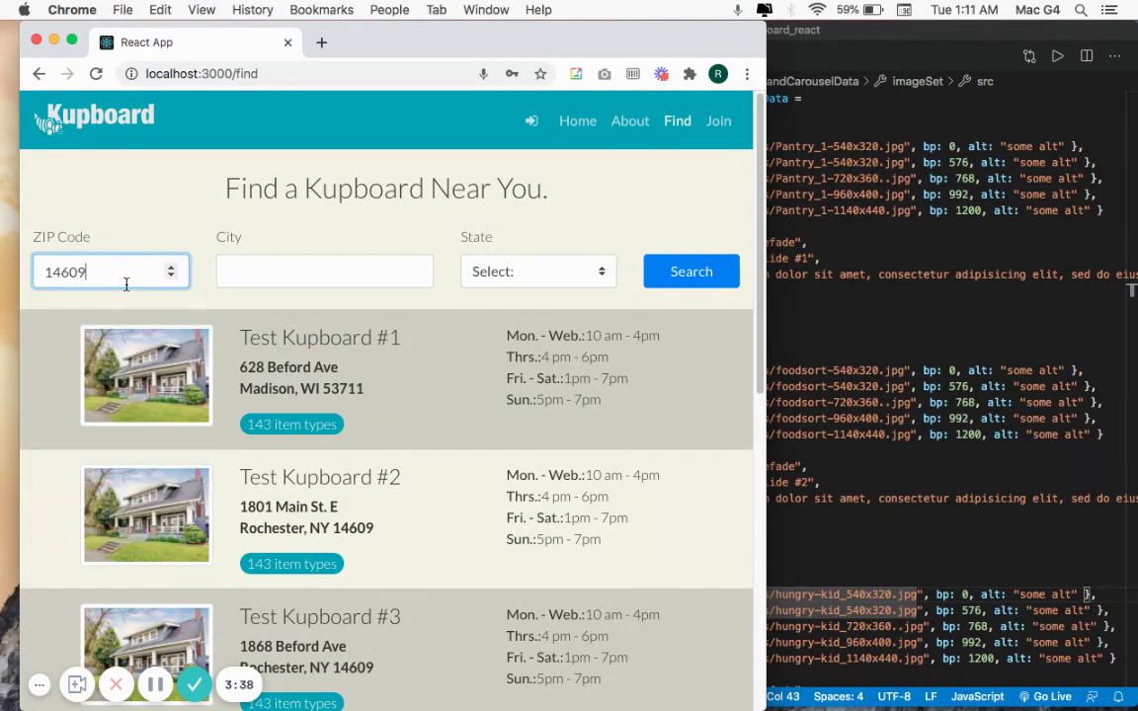
key(Tab)
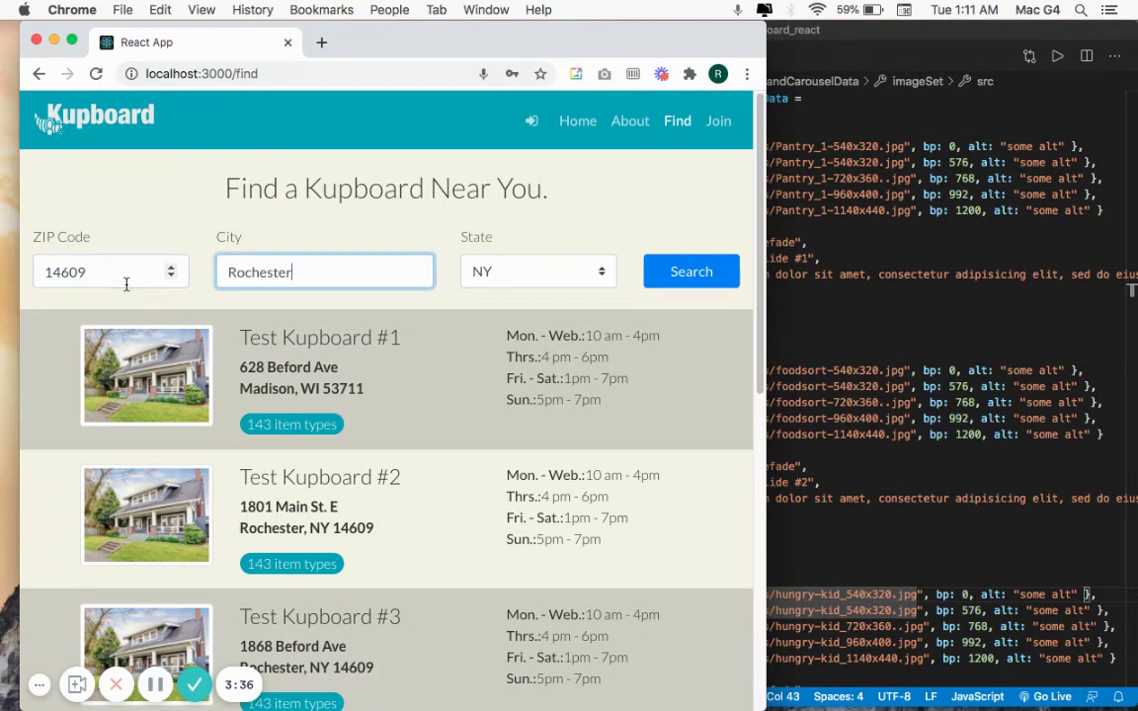
click(689, 272)
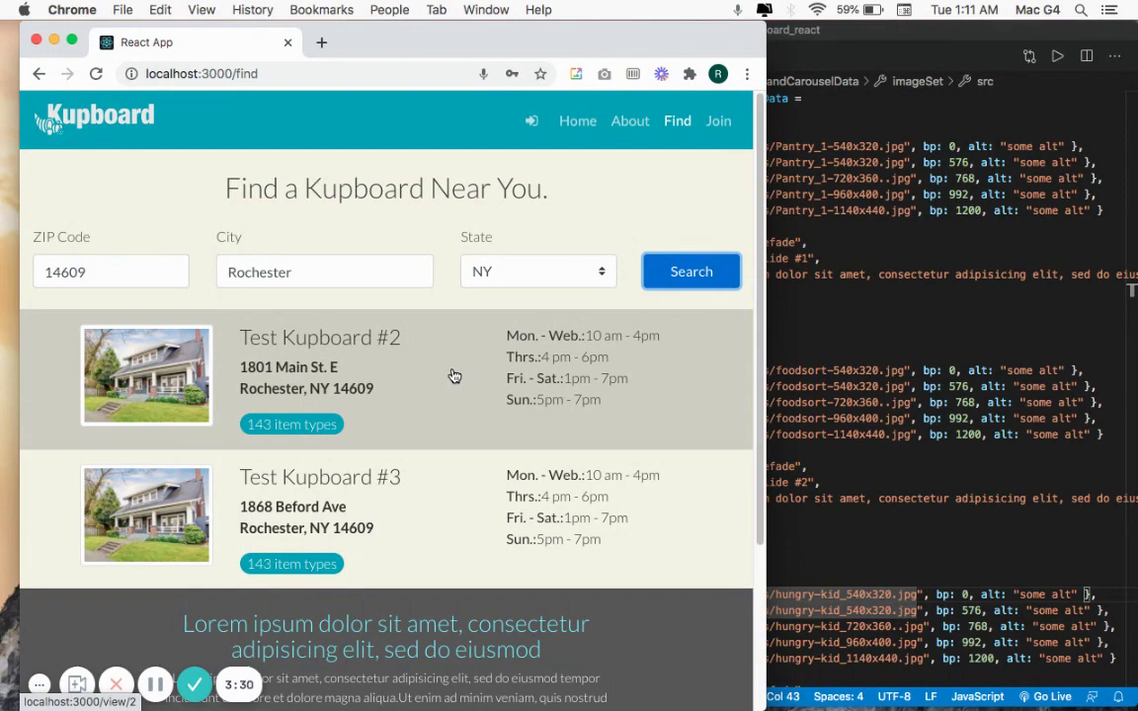
Step: Open Test Kupboard #2 and browse its inventory, announcements and location map
click(454, 376)
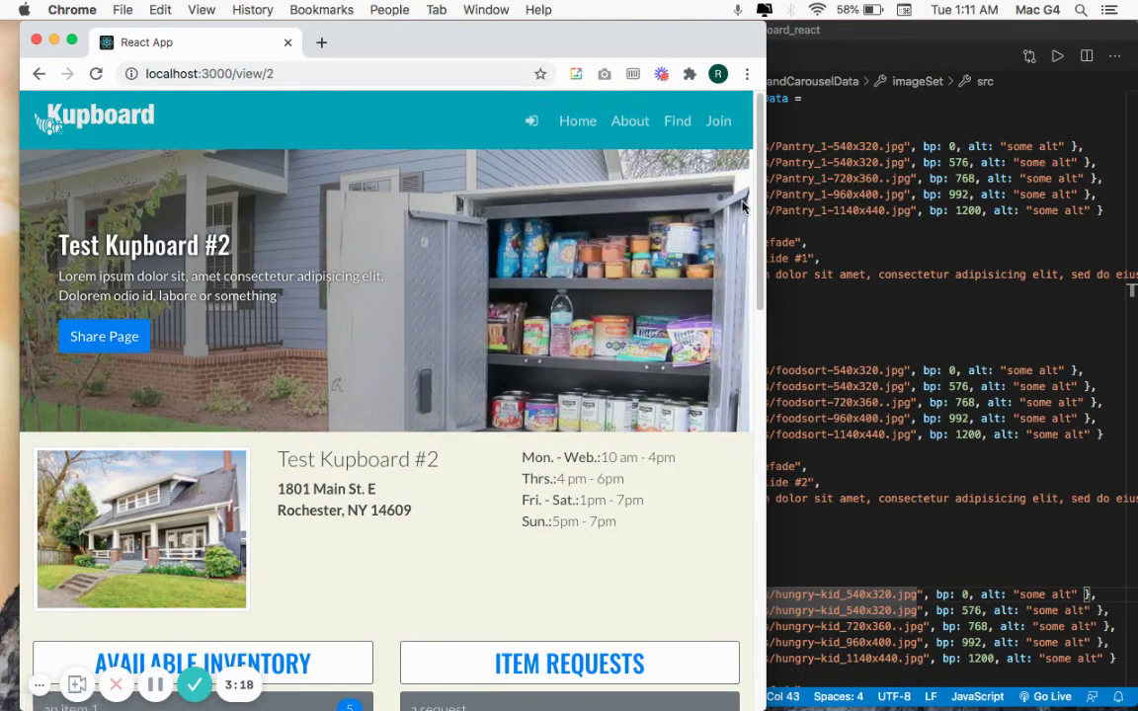
scroll(682, 183, down, 4)
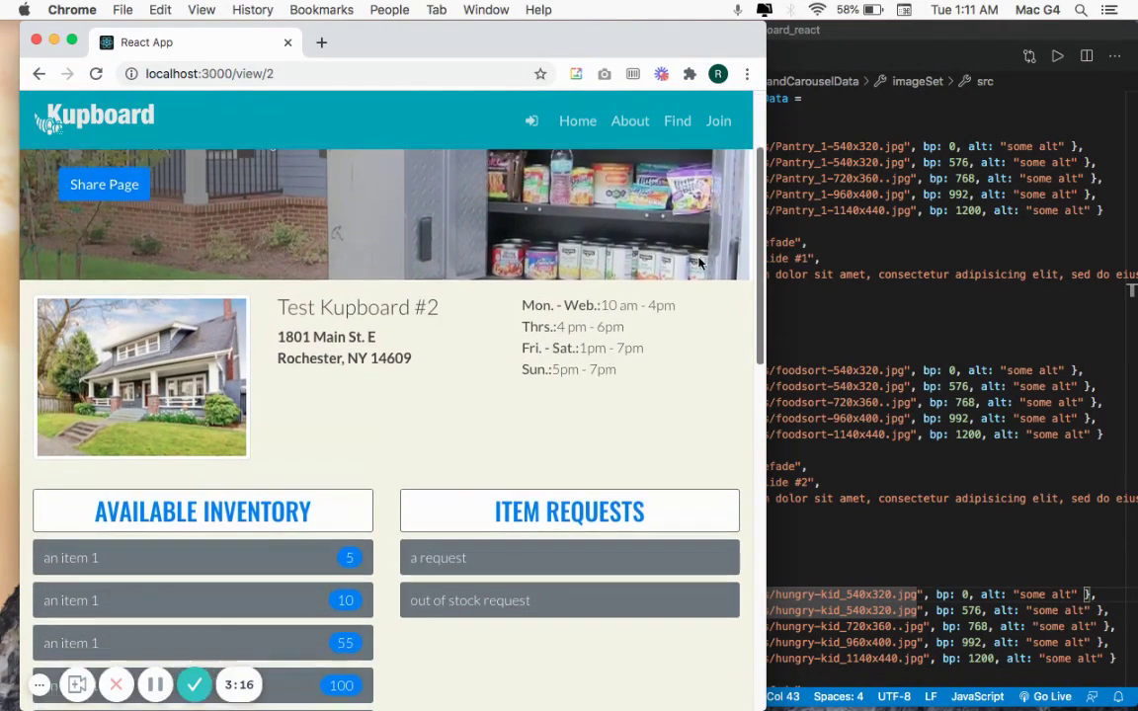
scroll(695, 267, down, 1)
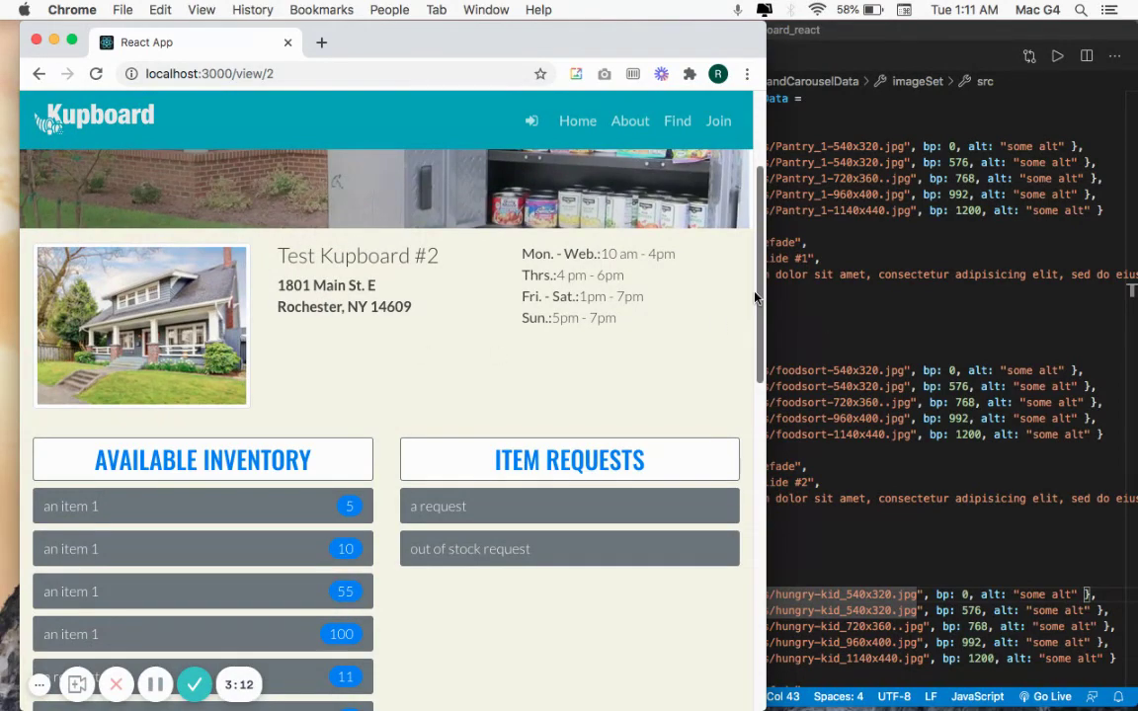
drag(756, 296, 663, 391)
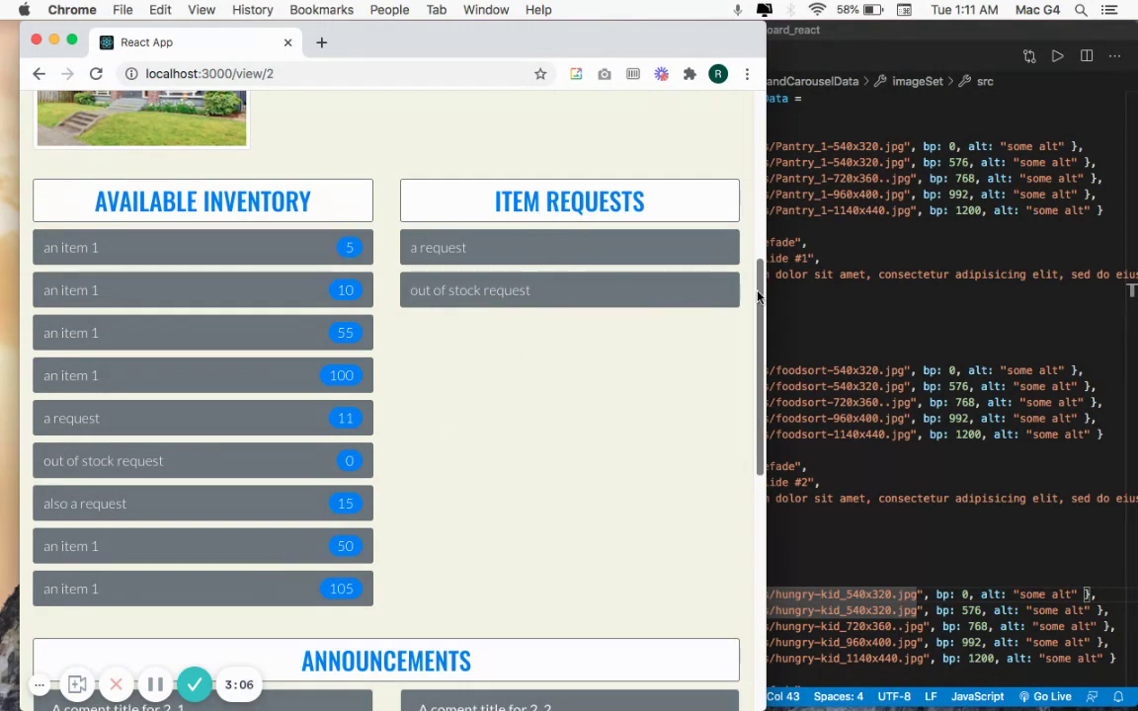
scroll(691, 297, down, 3)
scroll(712, 357, down, 4)
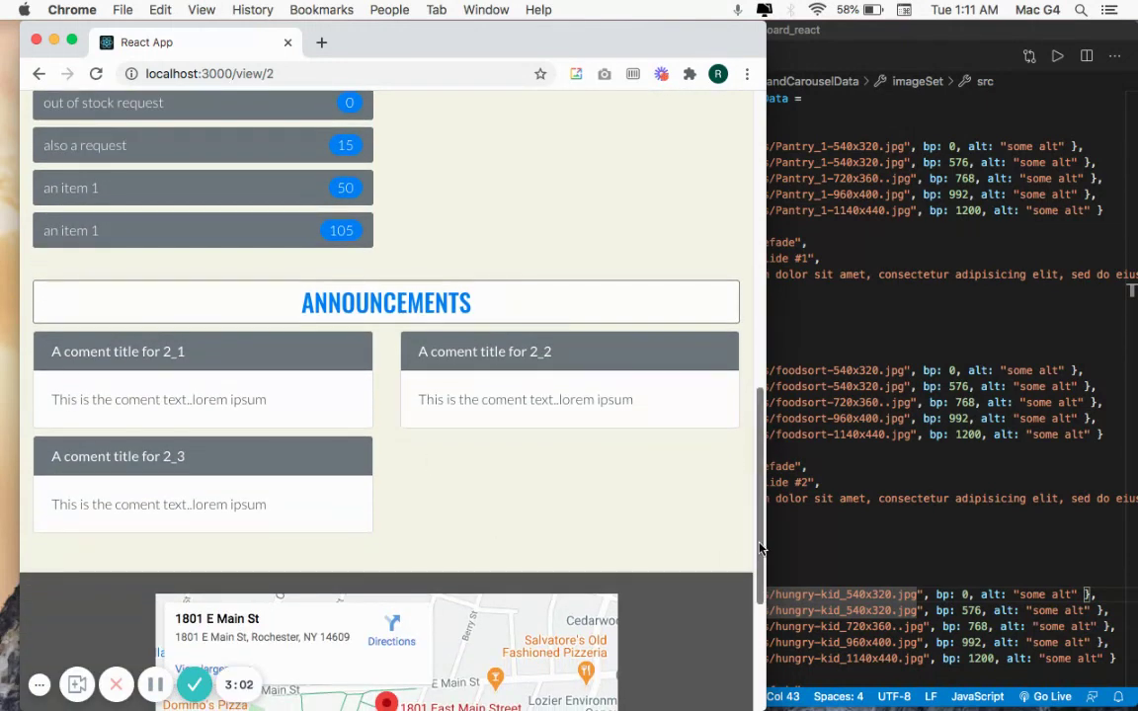
scroll(692, 564, down, 5)
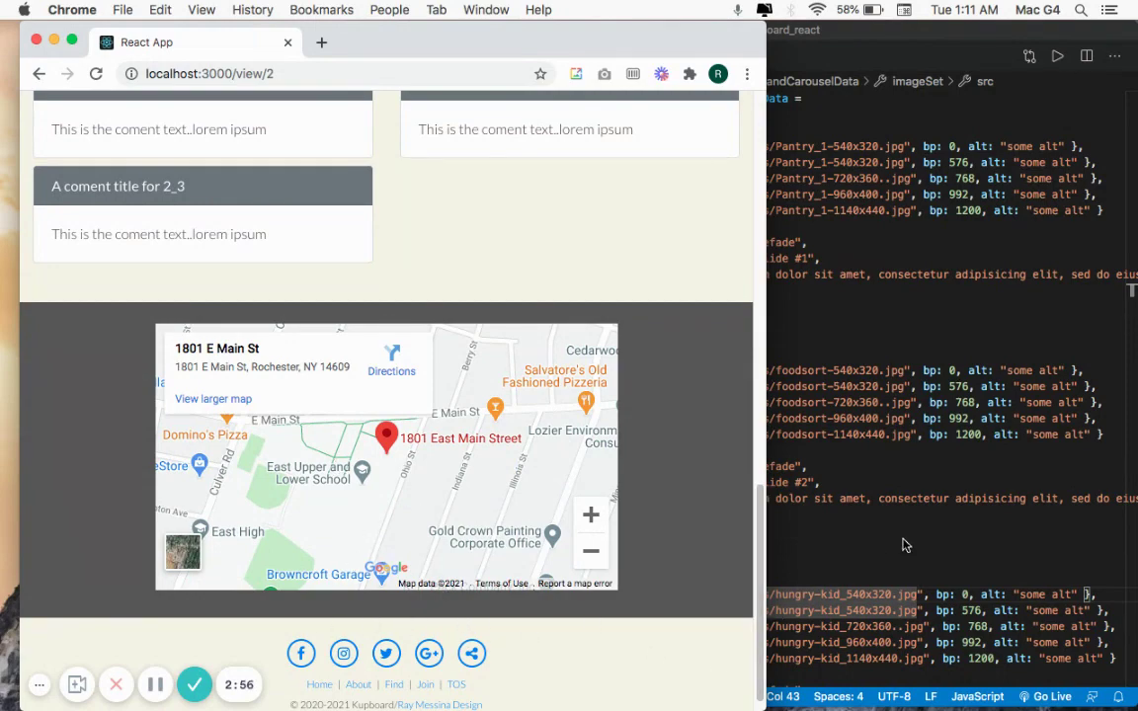
scroll(691, 494, up, 3)
scroll(577, 320, up, 10)
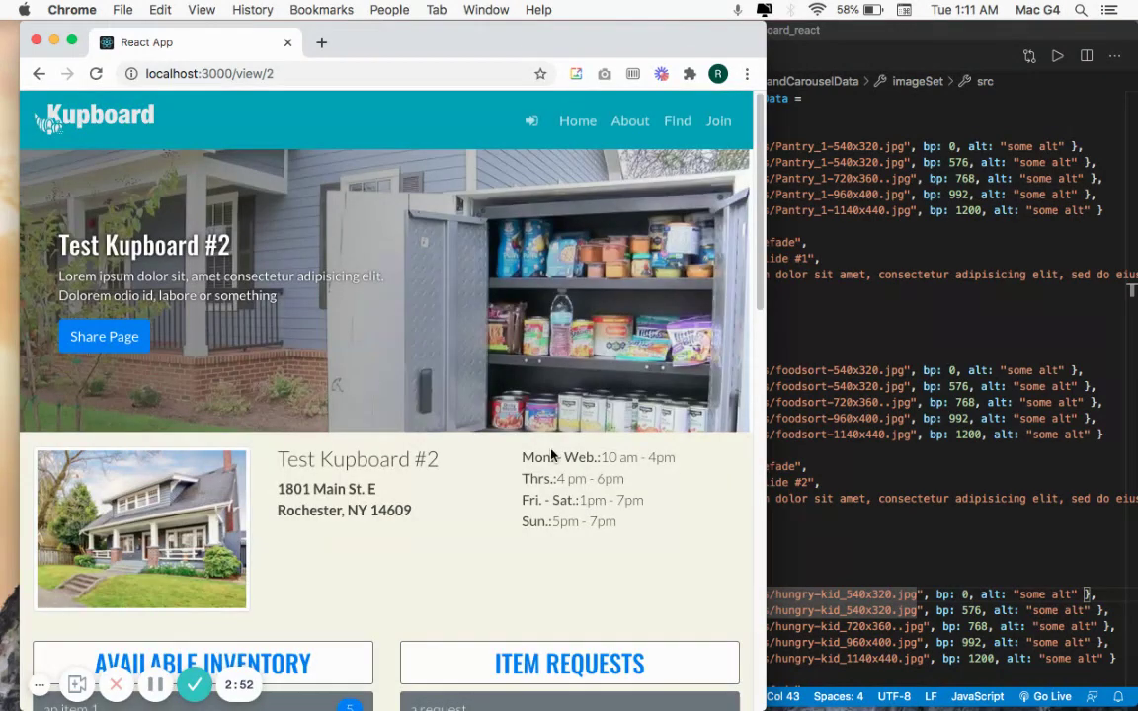
Step: Look over the sign-up form for creating a new kupboard
click(718, 121)
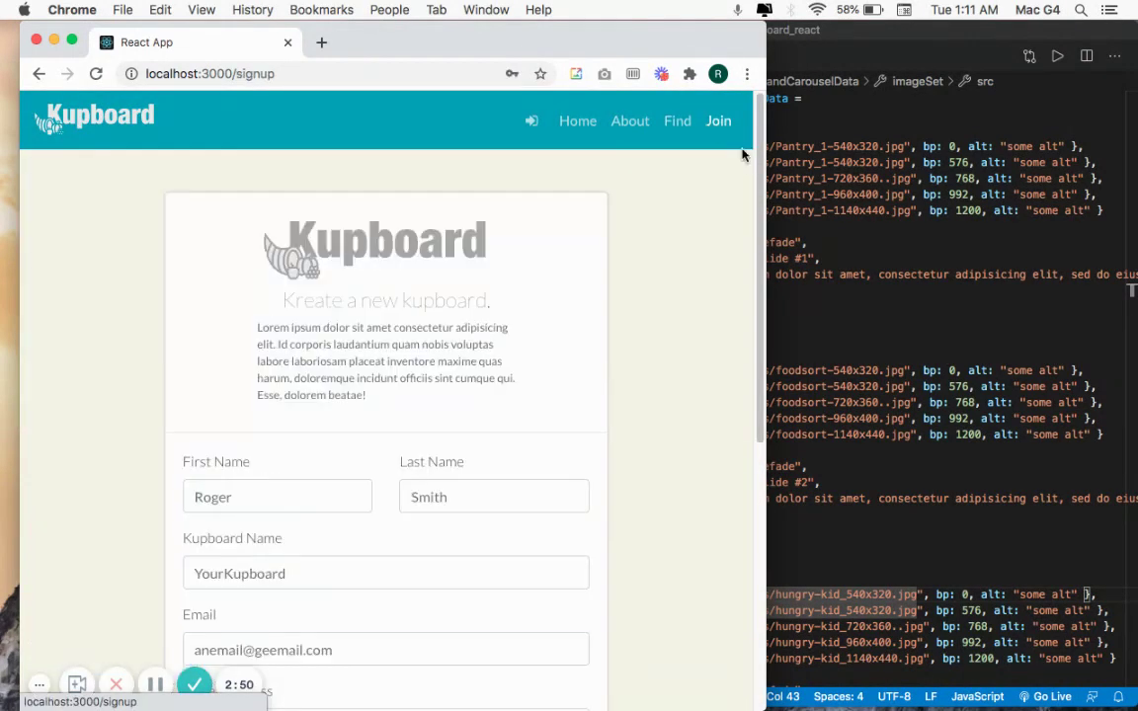
scroll(674, 181, down, 4)
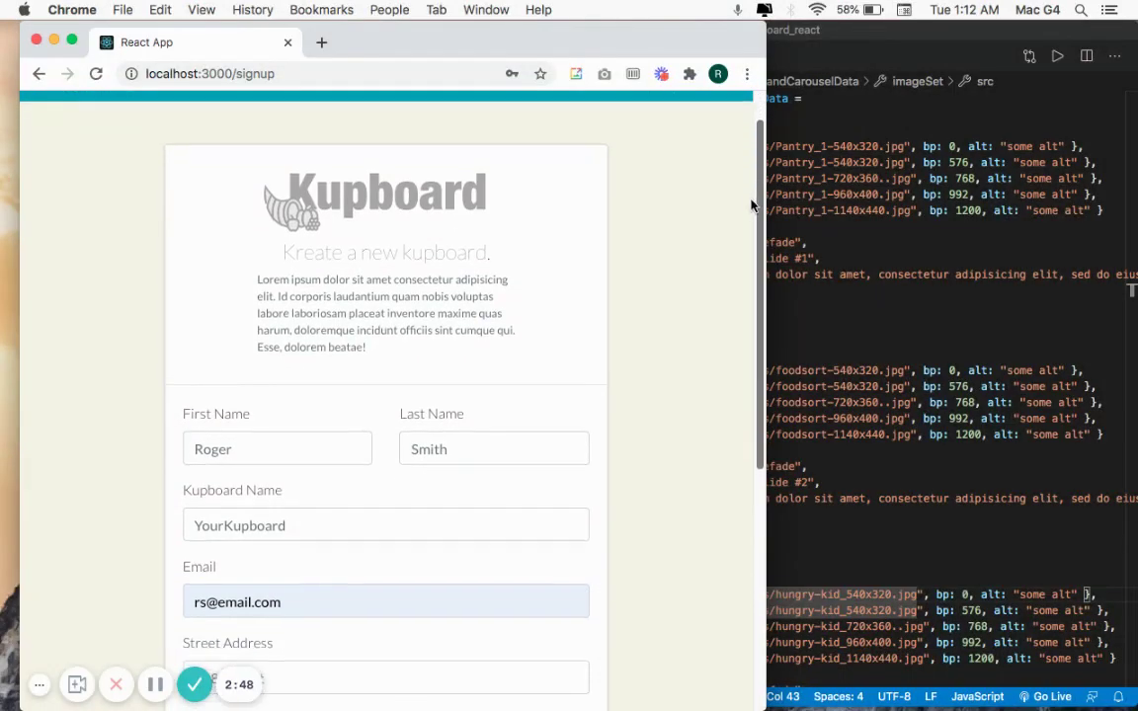
scroll(693, 300, down, 7)
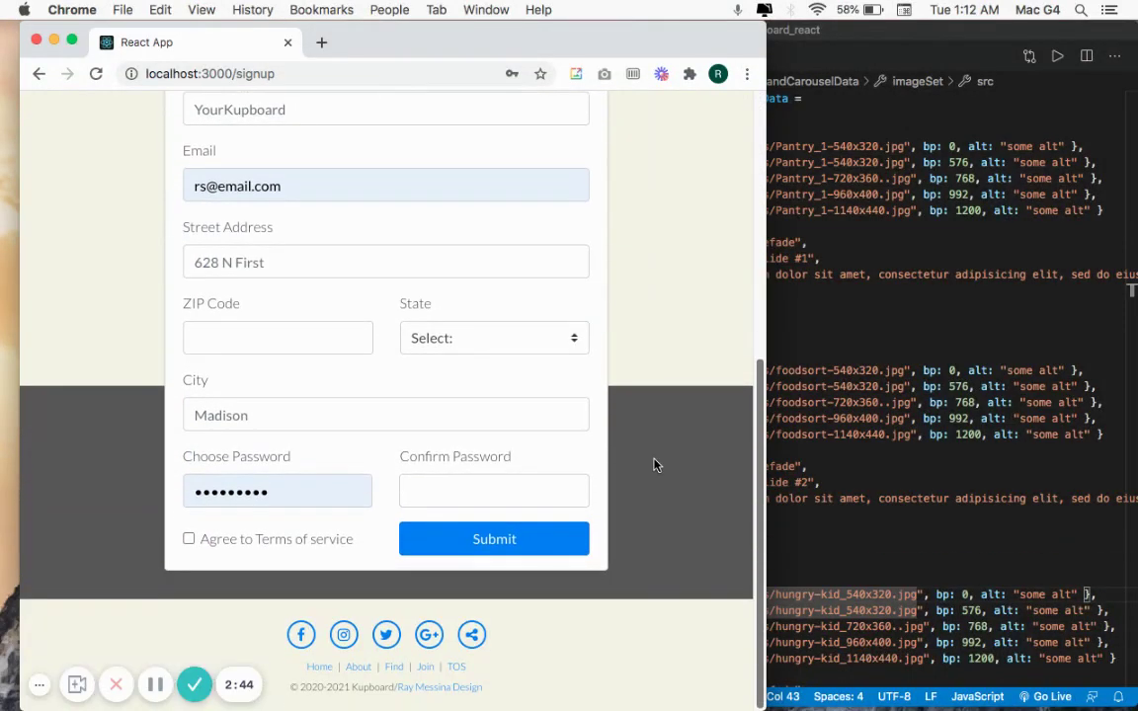
scroll(655, 470, up, 10)
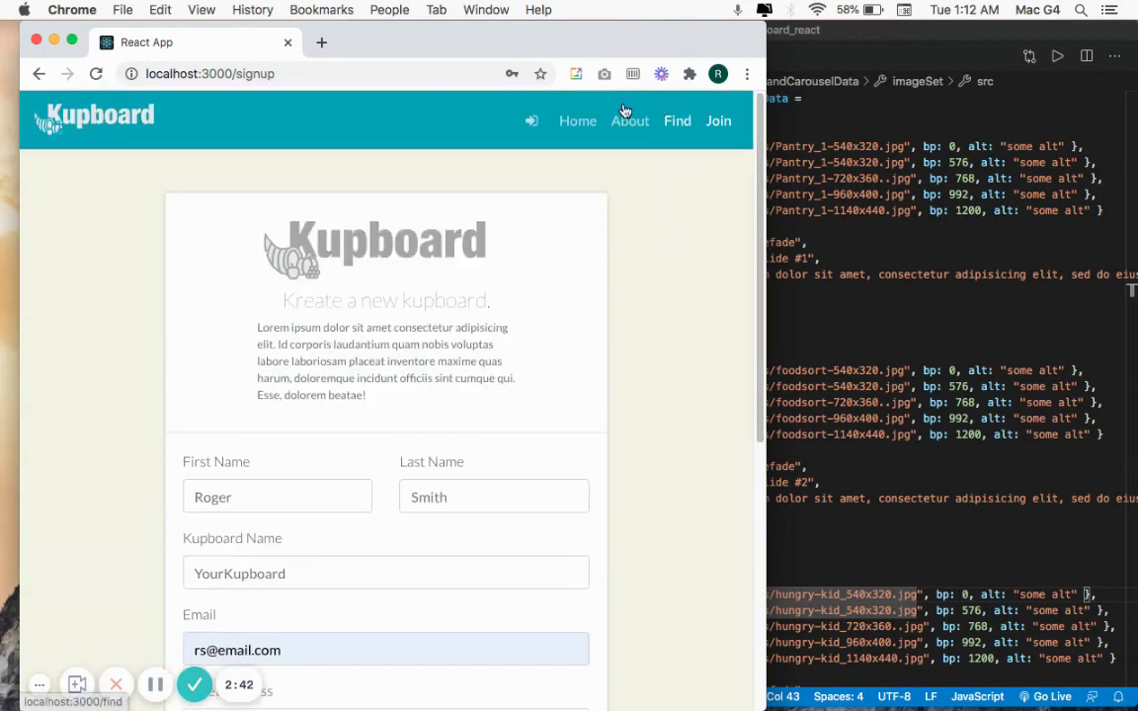
Step: On the Log In page, autofill Test Kupboard #2's saved name, email and password
click(533, 123)
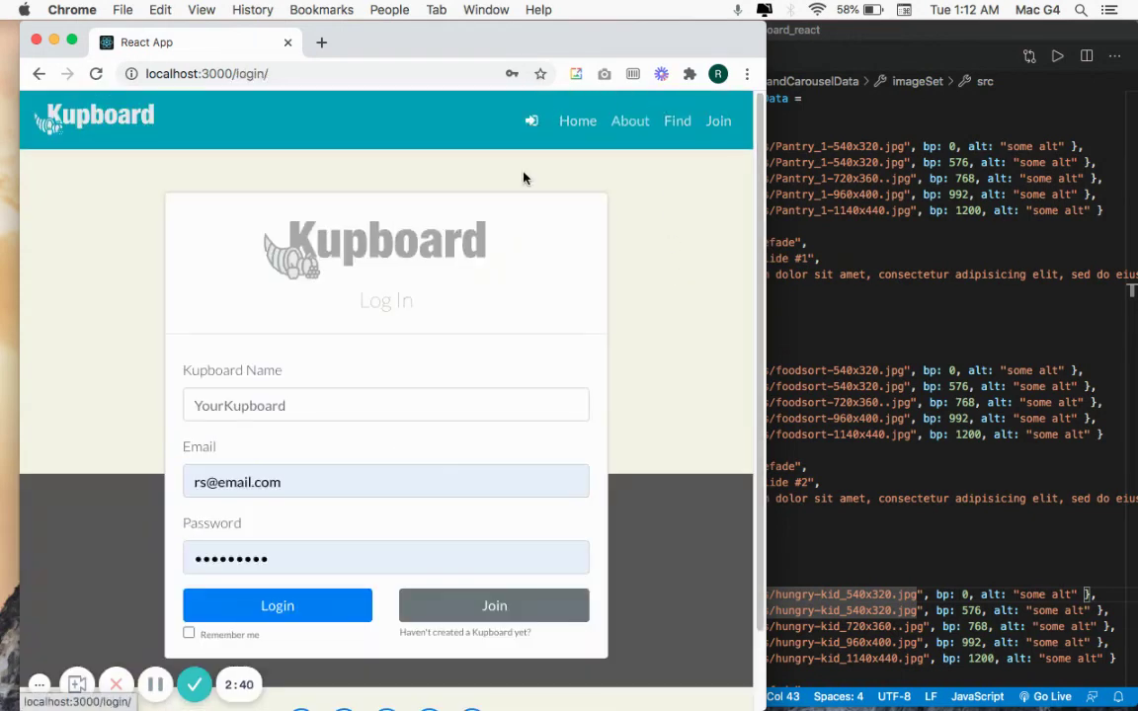
click(288, 407)
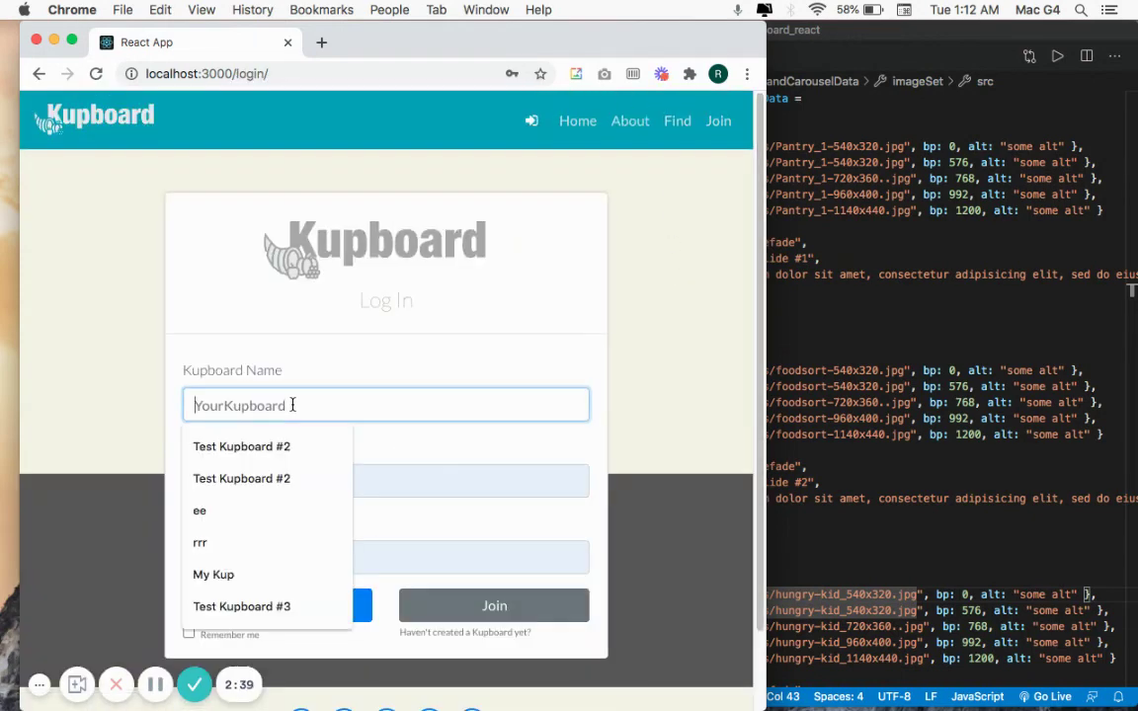
click(237, 446)
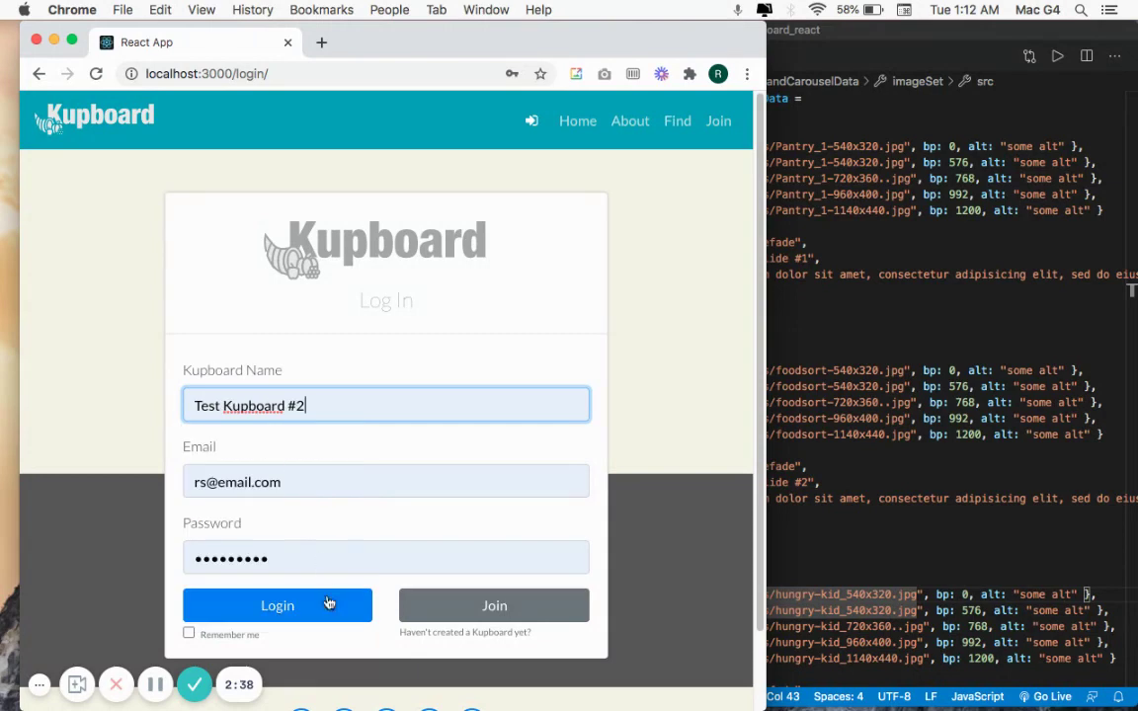
Step: Log in to the Test Kupboard #2 dashboard and scroll to its inventory
click(277, 607)
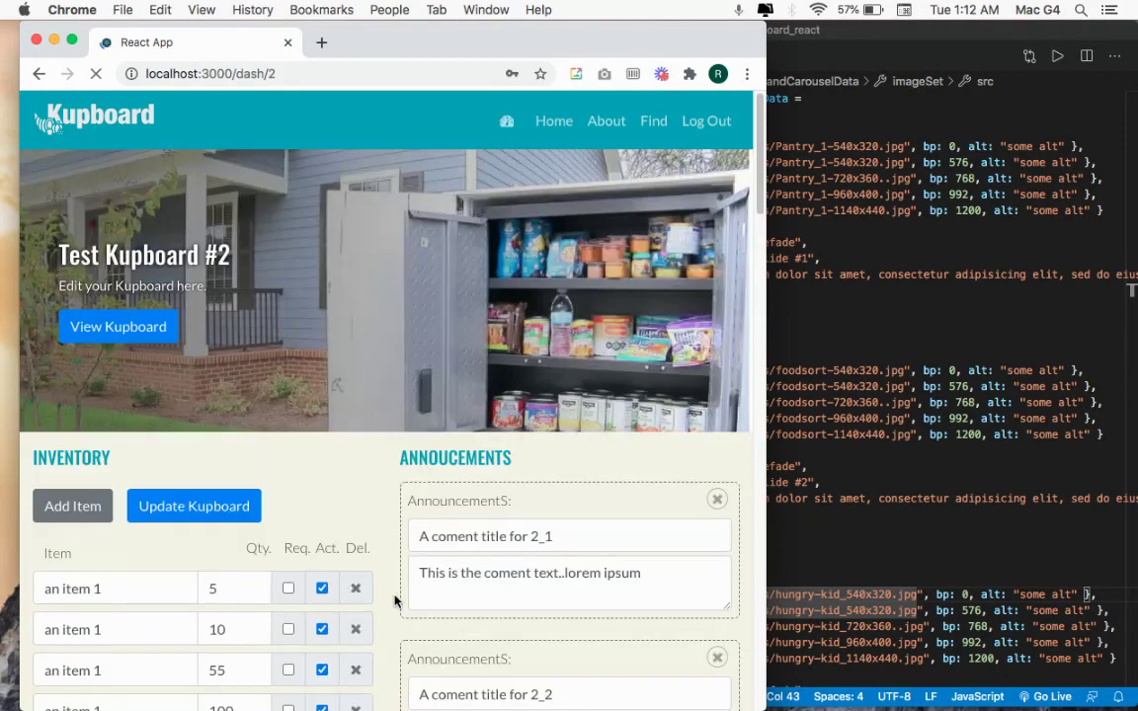
scroll(754, 213, down, 1)
scroll(754, 210, down, 3)
scroll(751, 211, up, 3)
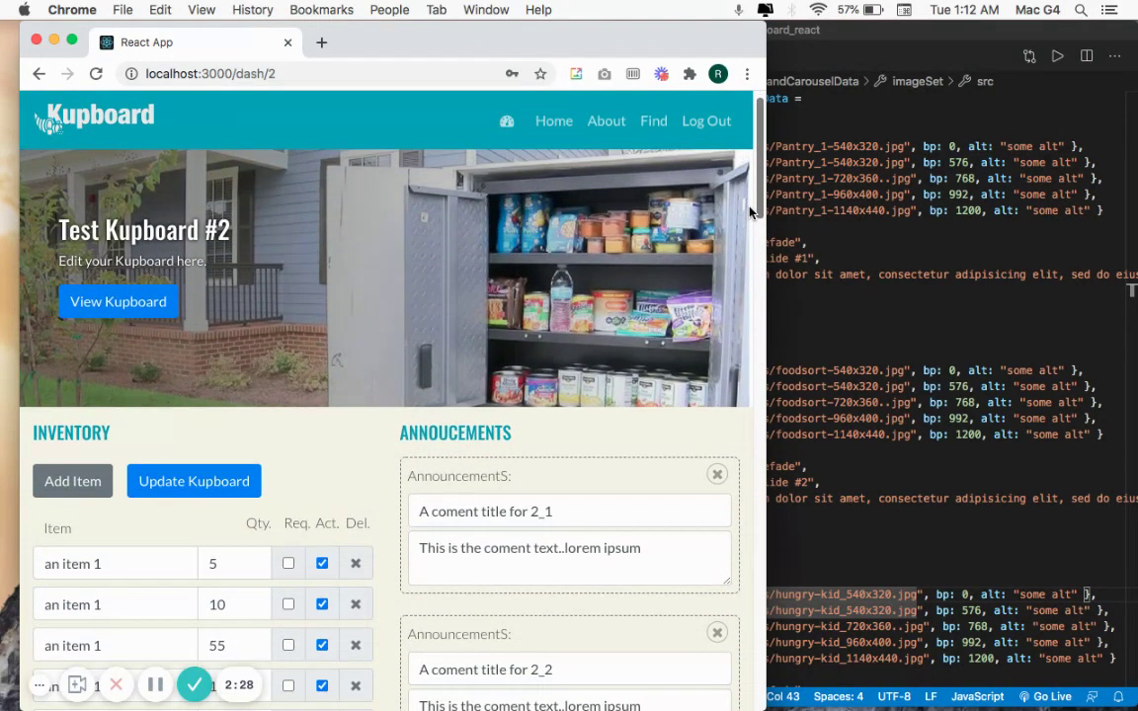
scroll(731, 237, down, 5)
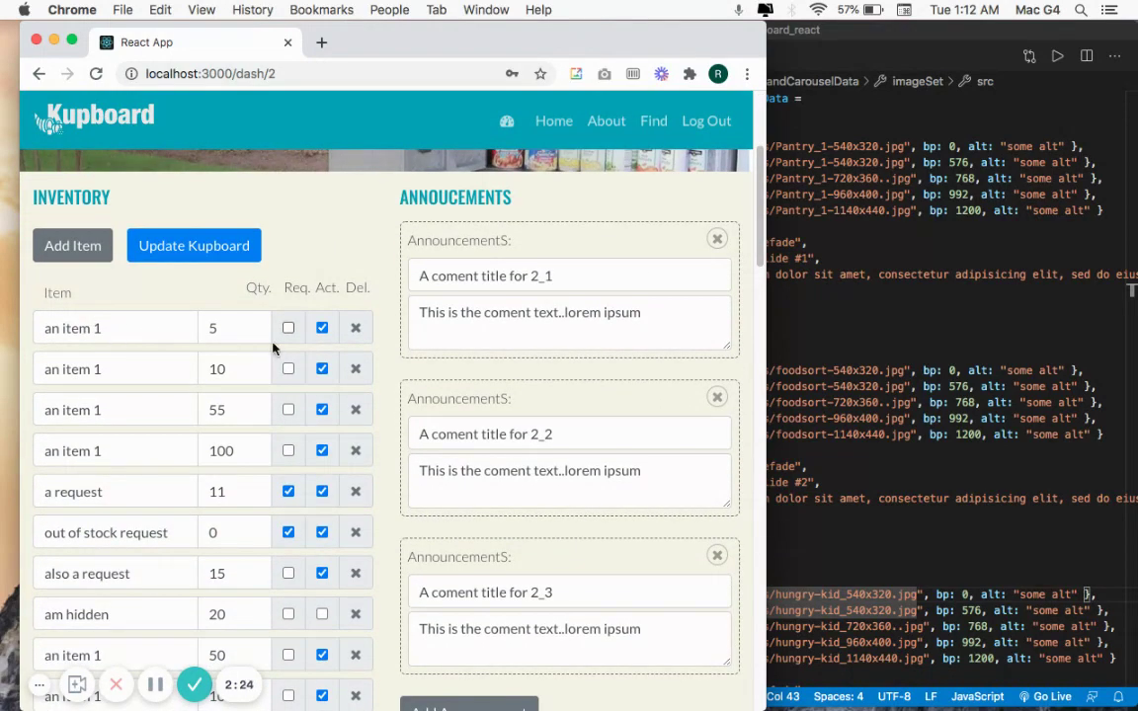
Step: Delete the four top inventory rows, including the 'an item 1' rows with quantities 55 and 100
click(356, 332)
click(355, 332)
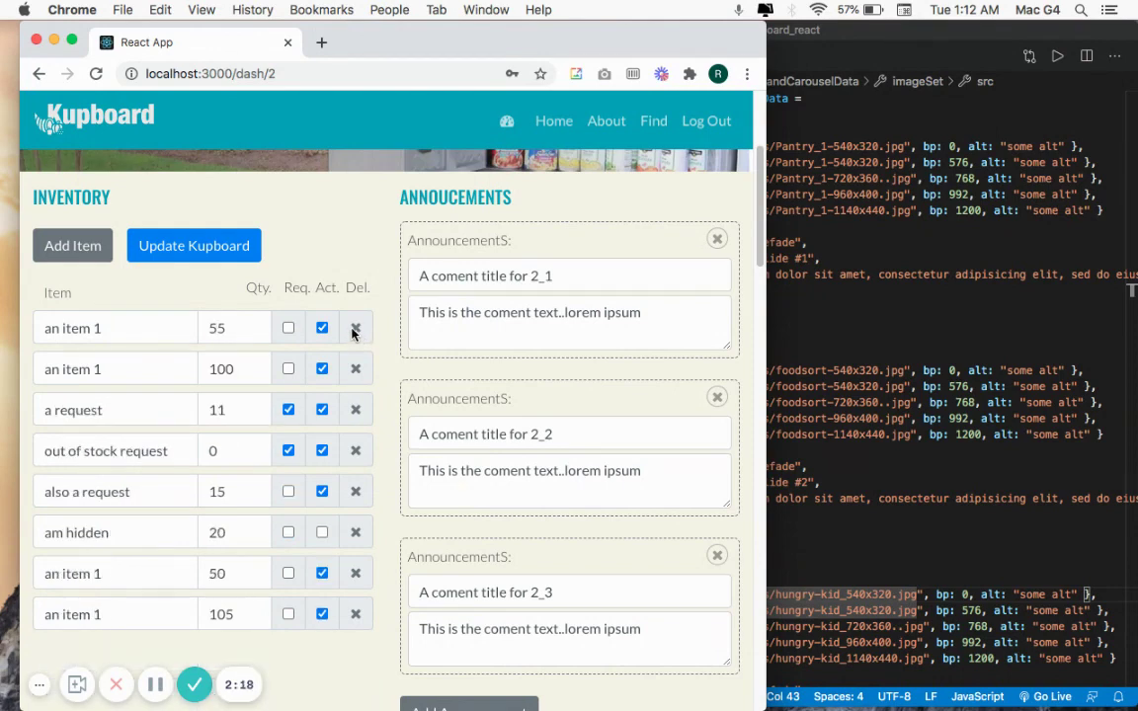
click(353, 332)
click(353, 332)
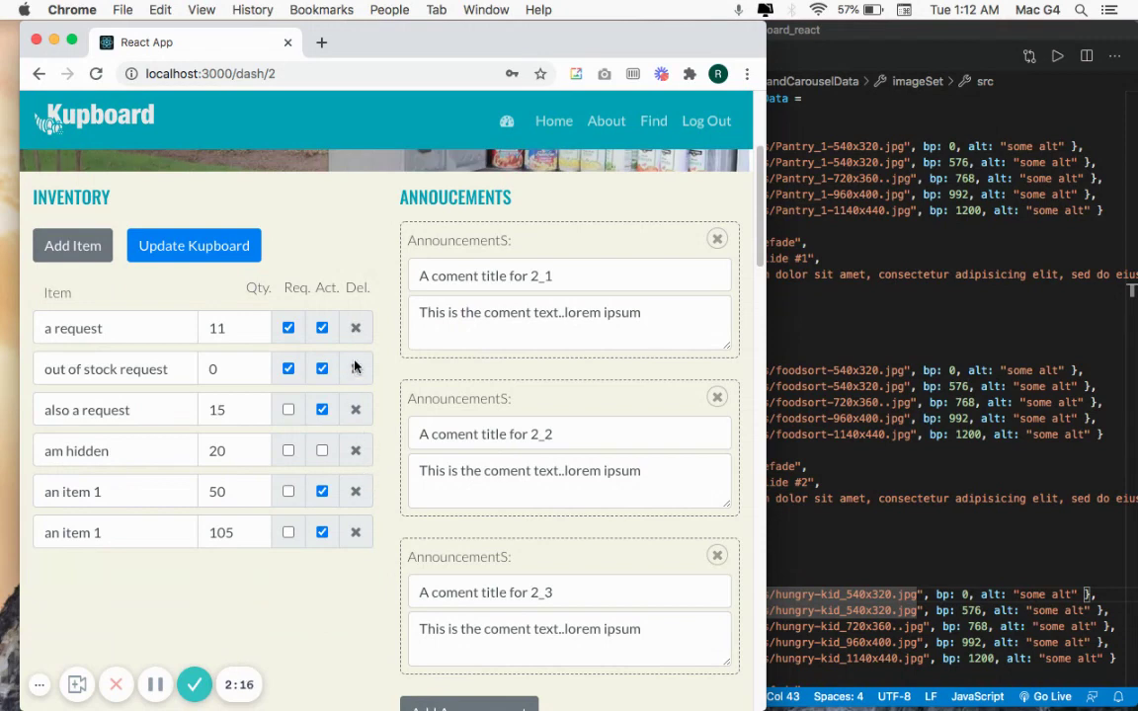
Step: Add a carrots inventory item with quantity 10, marked as requested
click(72, 245)
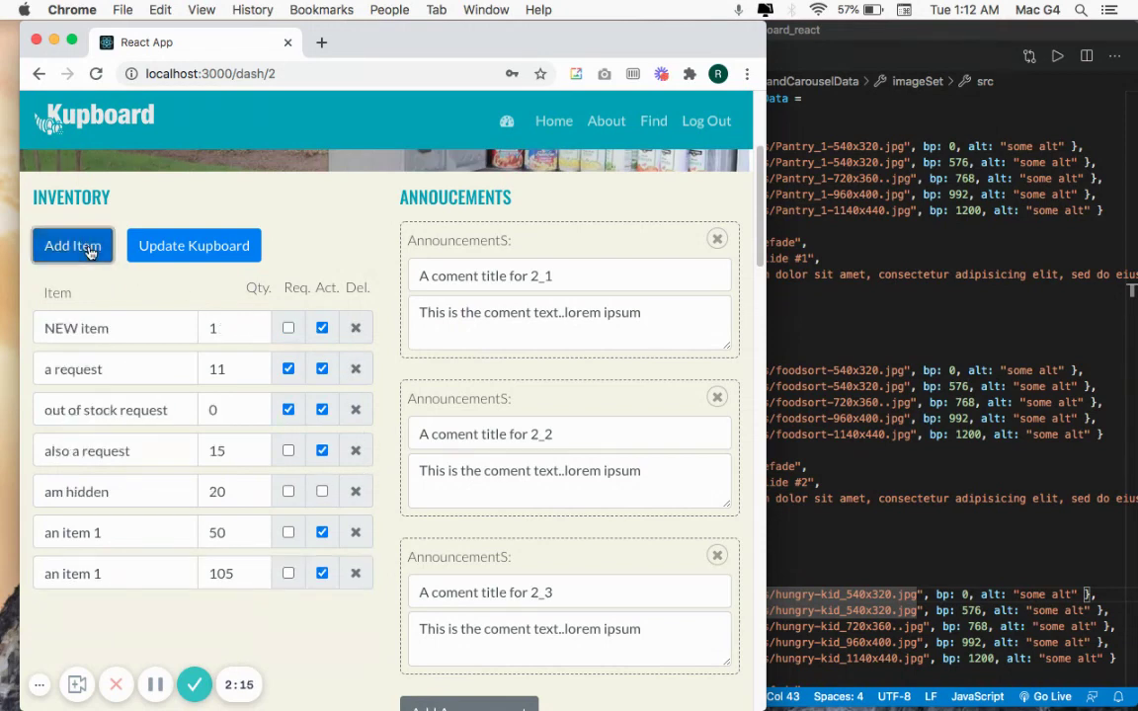
triple_click(126, 328)
text(carro)
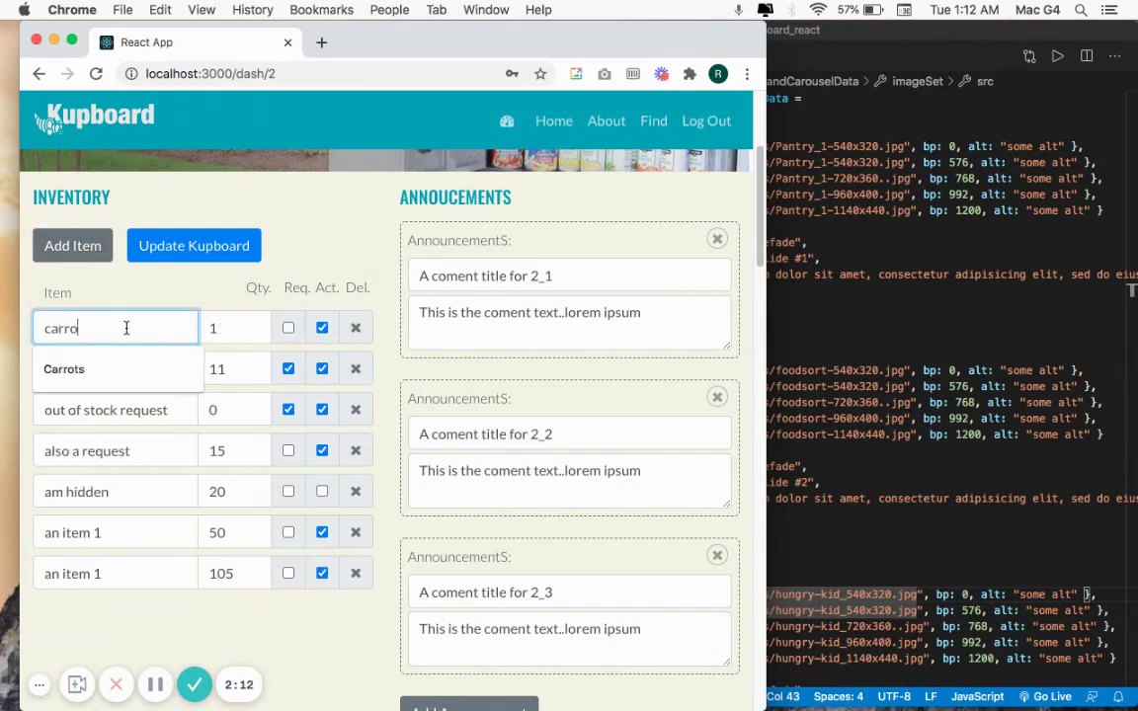
text(ts)
click(213, 330)
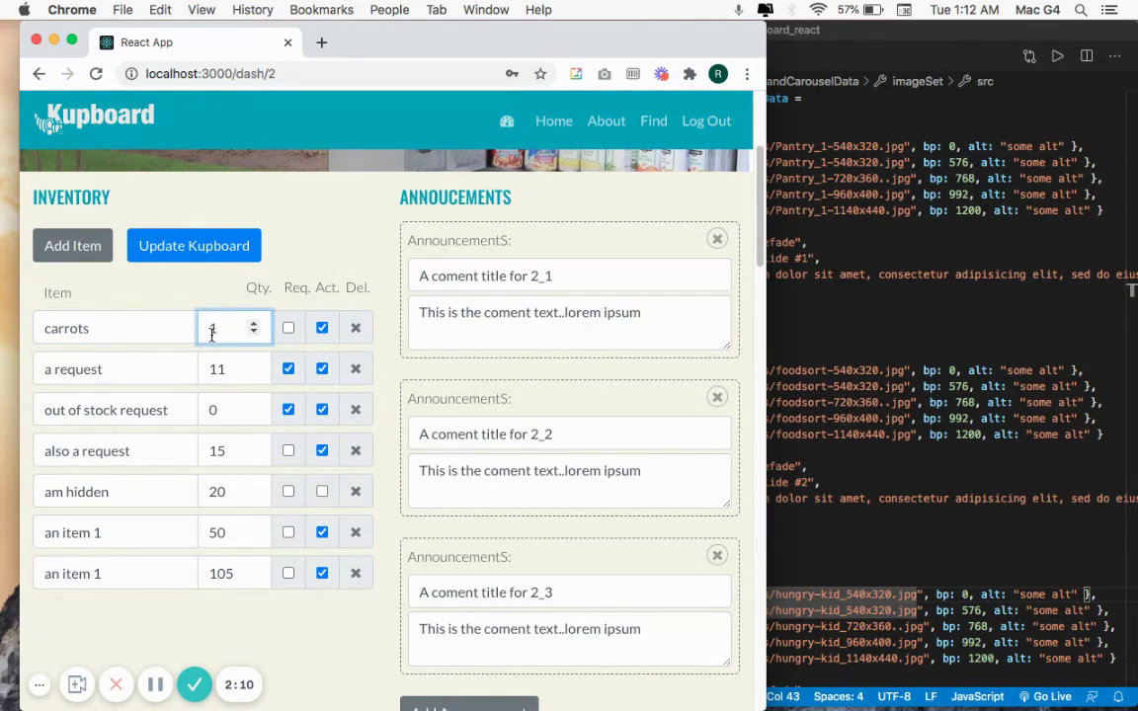
text(0)
click(297, 332)
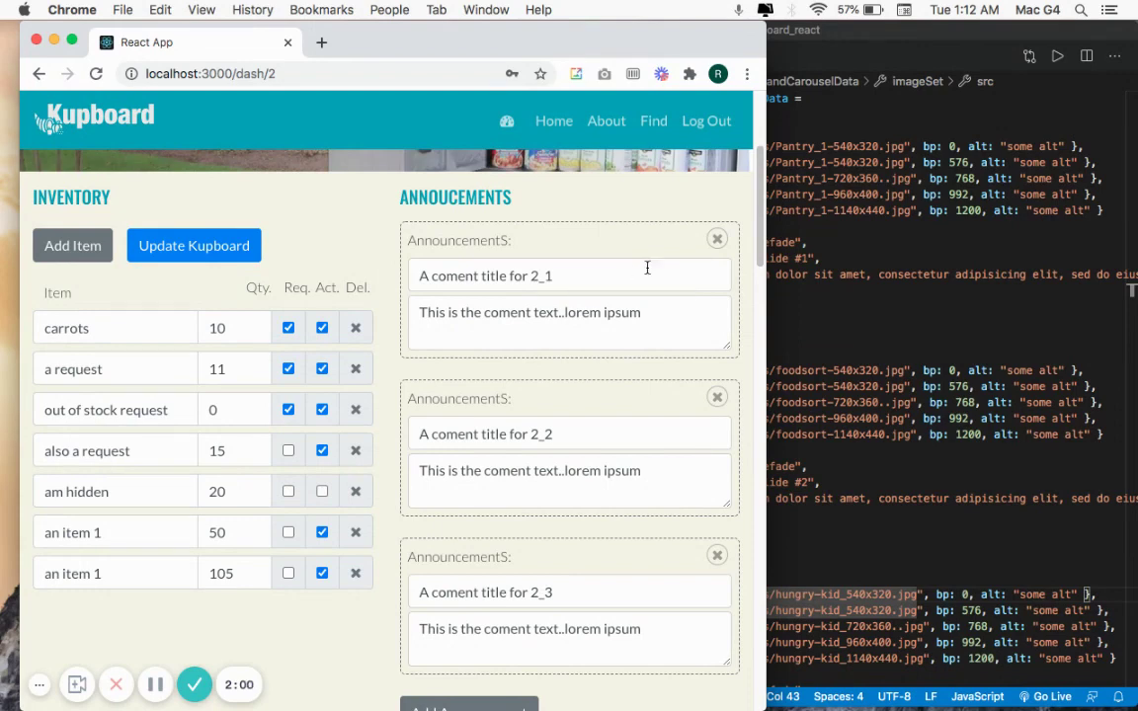
Step: Delete the 2_1 announcement and add a new announcement titled NEW at the list's end
click(717, 240)
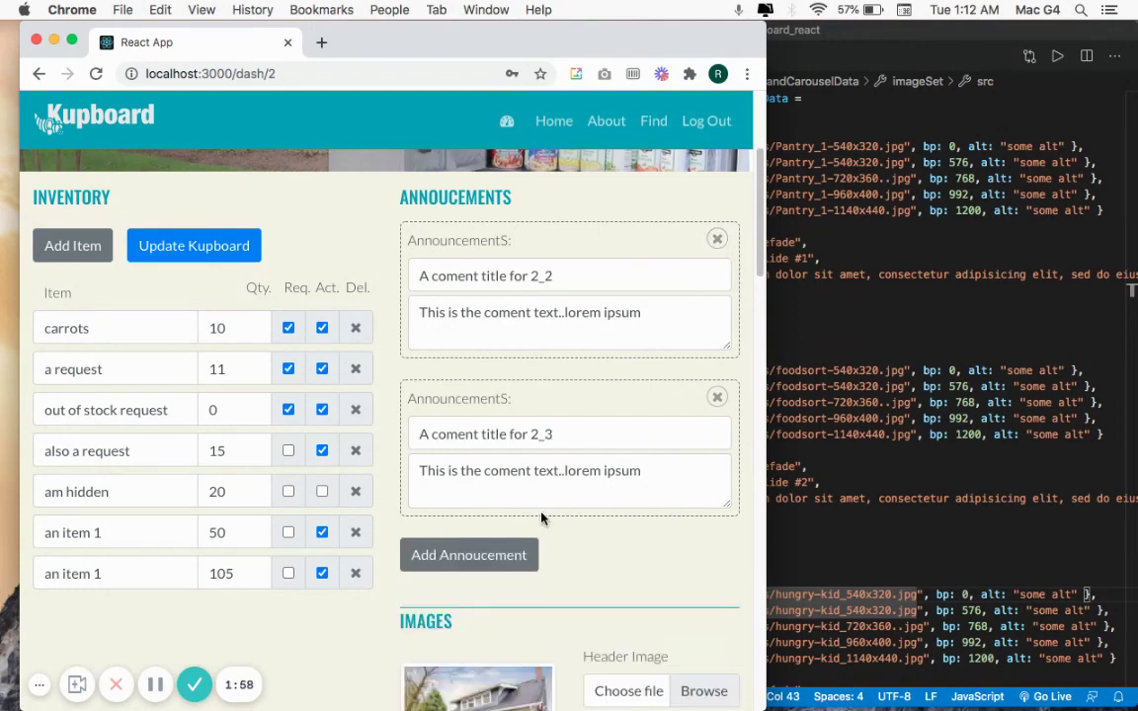
click(500, 553)
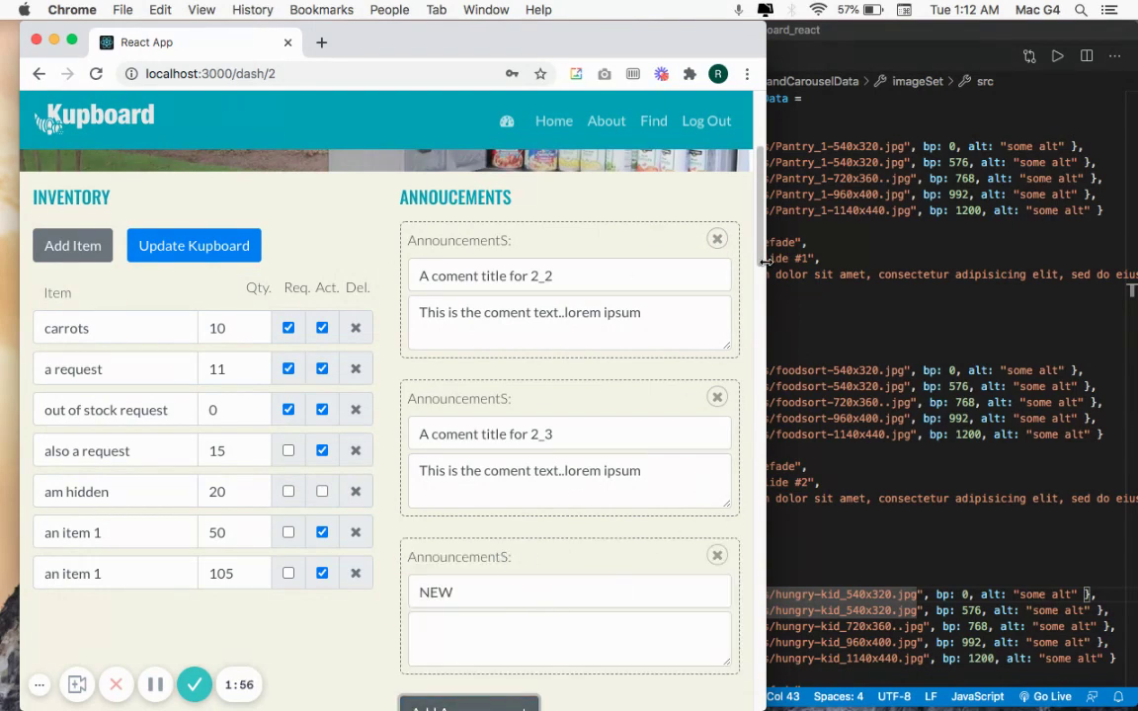
scroll(731, 363, down, 7)
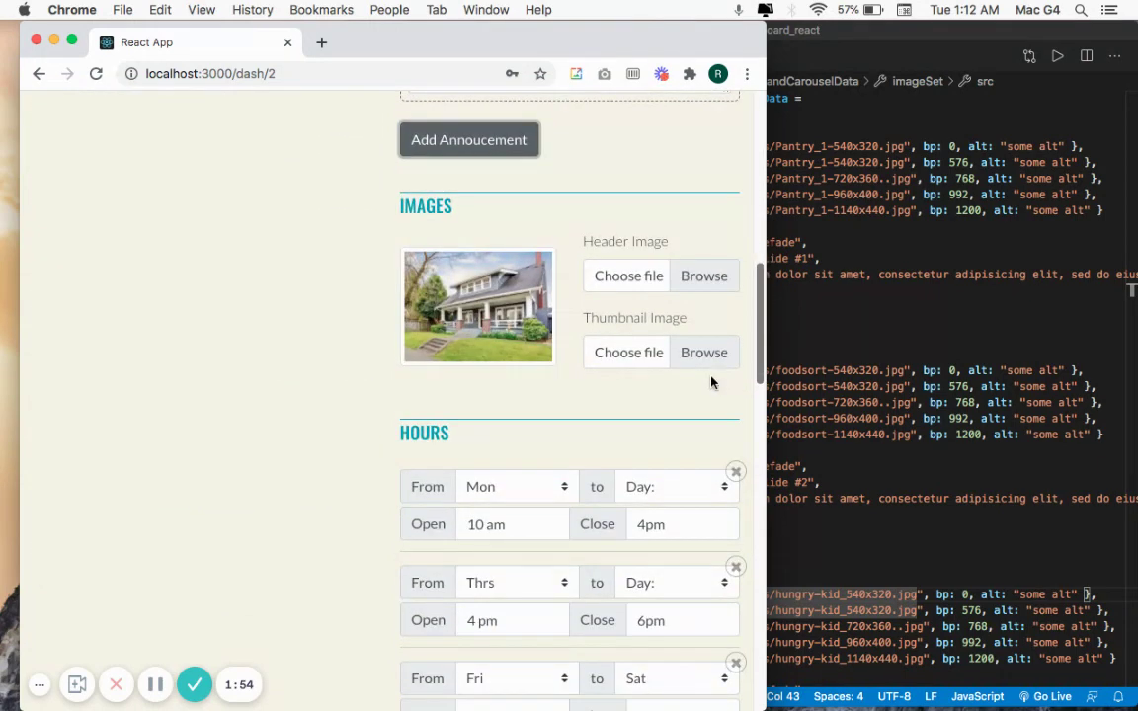
scroll(699, 405, down, 4)
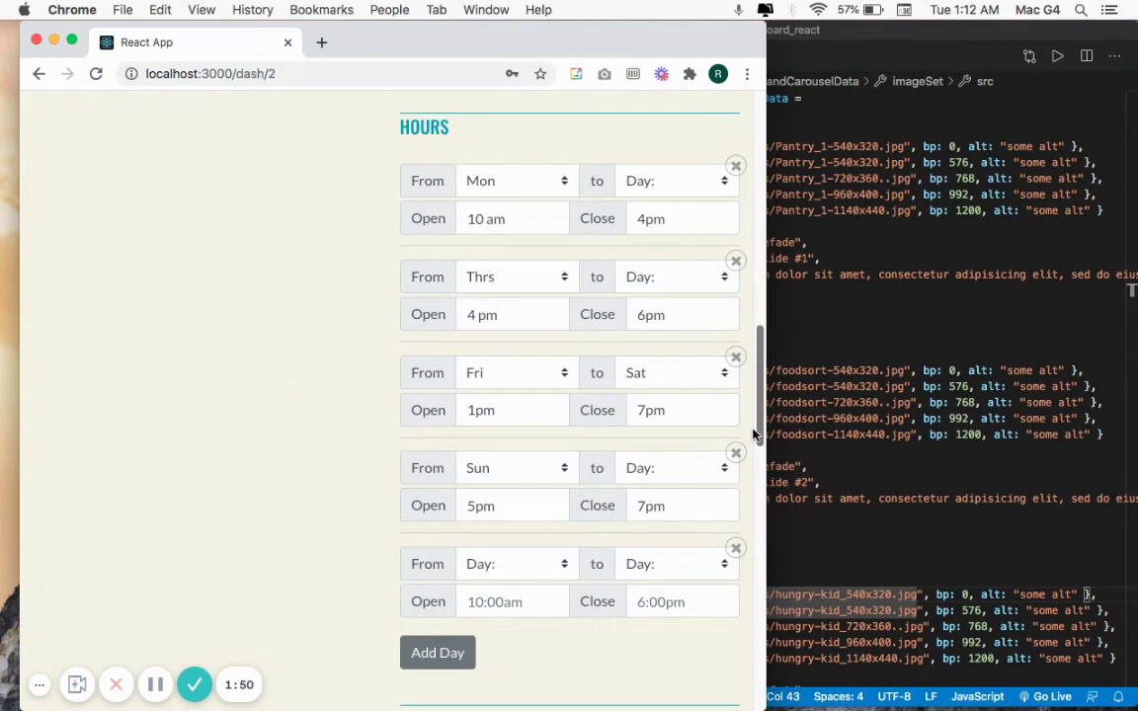
scroll(721, 494, down, 5)
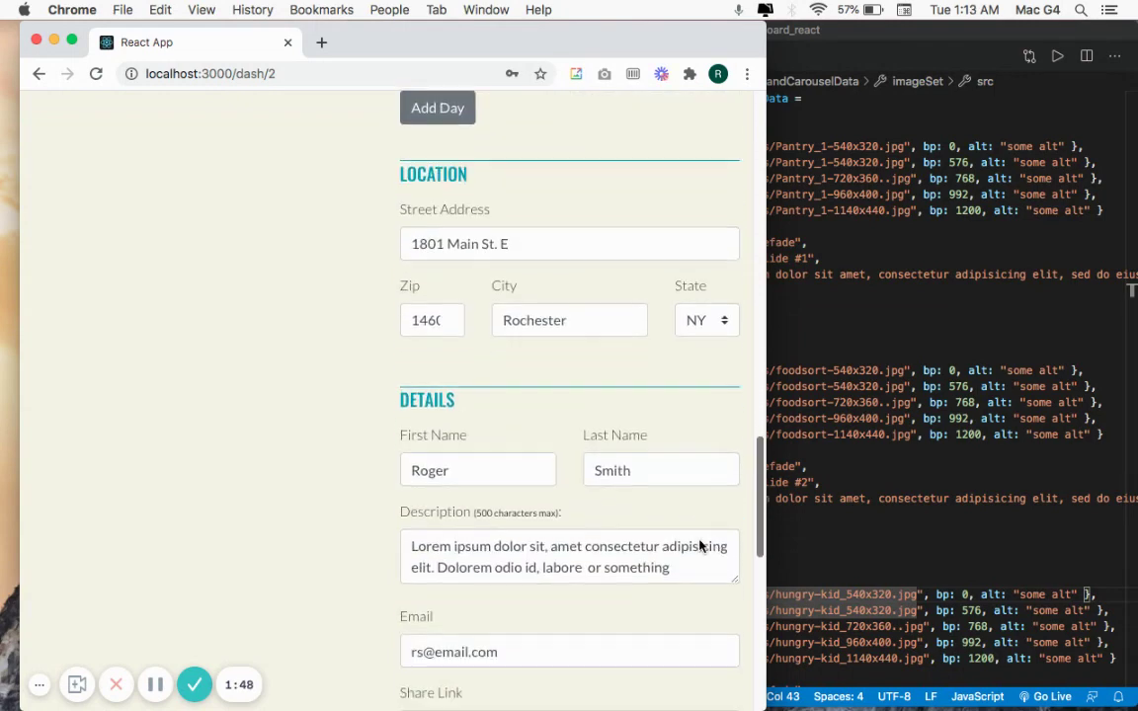
scroll(700, 546, down, 8)
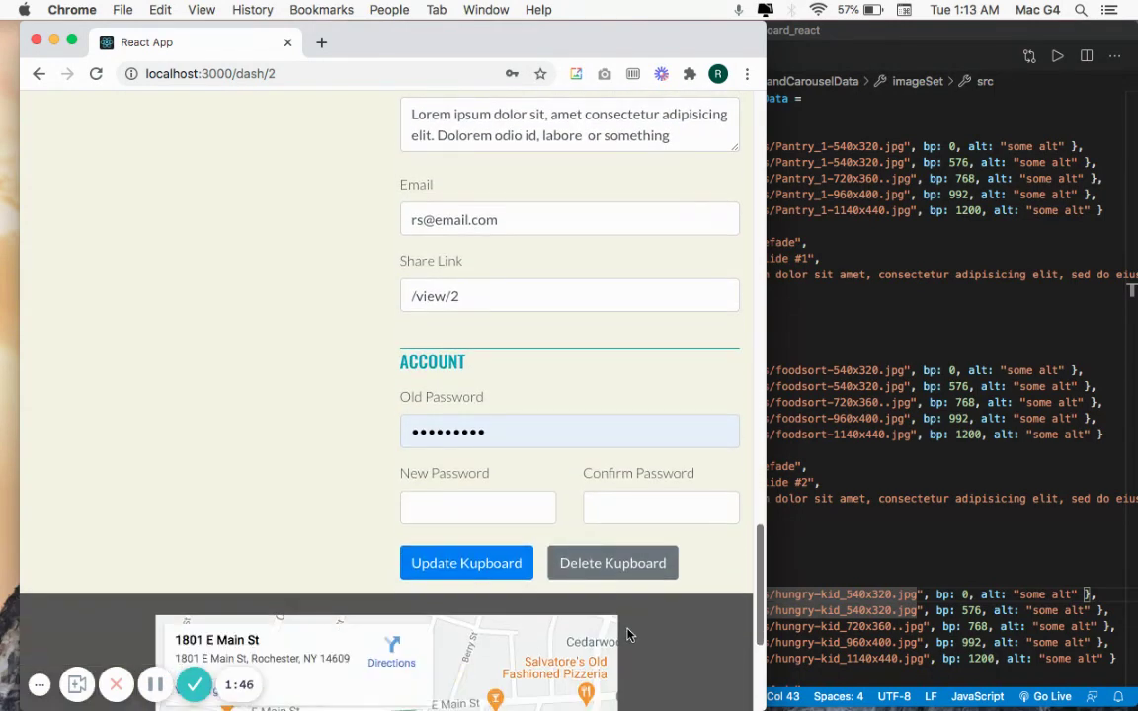
scroll(627, 634, down, 2)
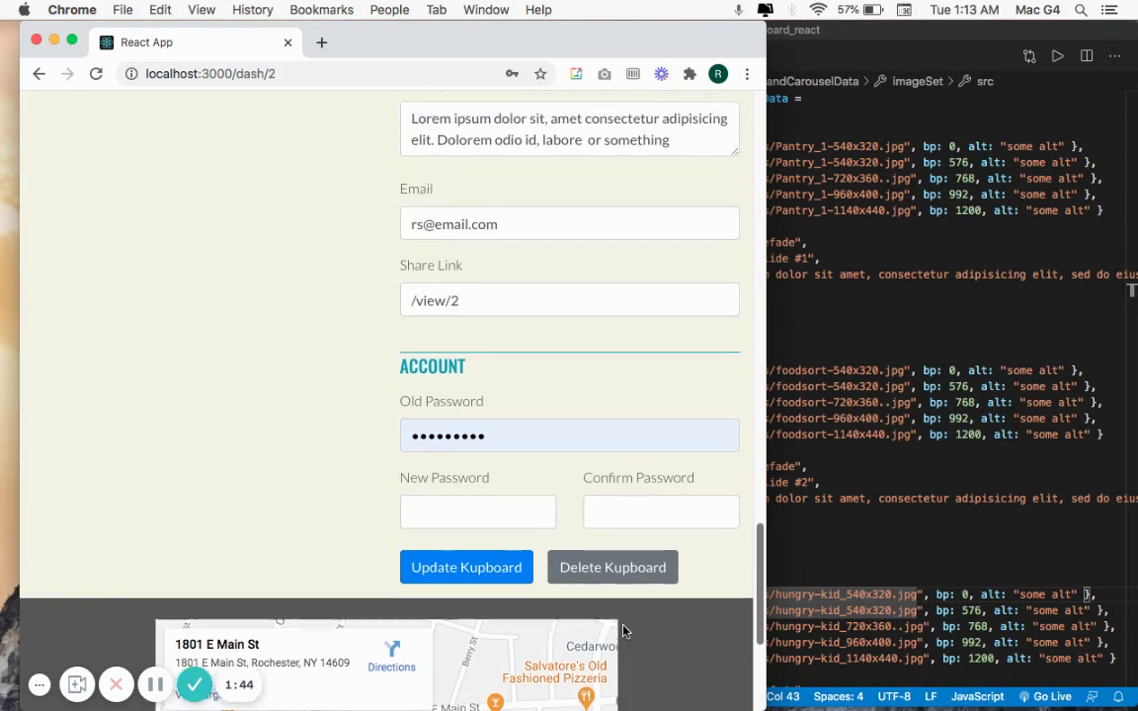
scroll(623, 628, up, 10)
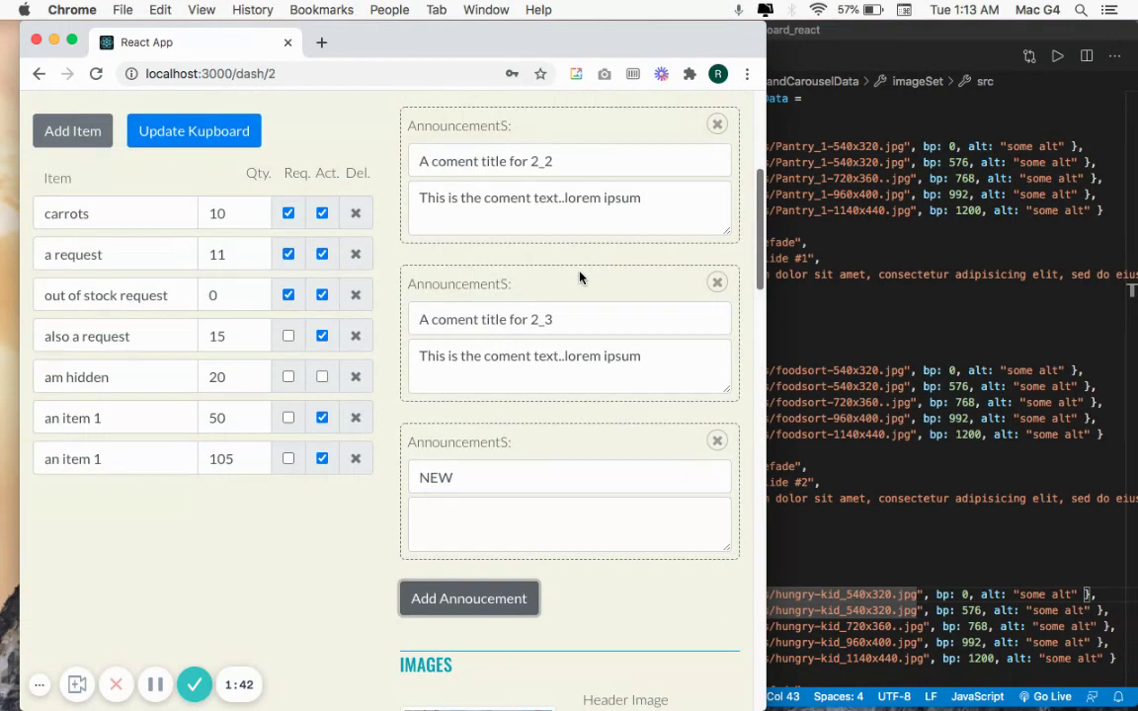
scroll(580, 278, up, 3)
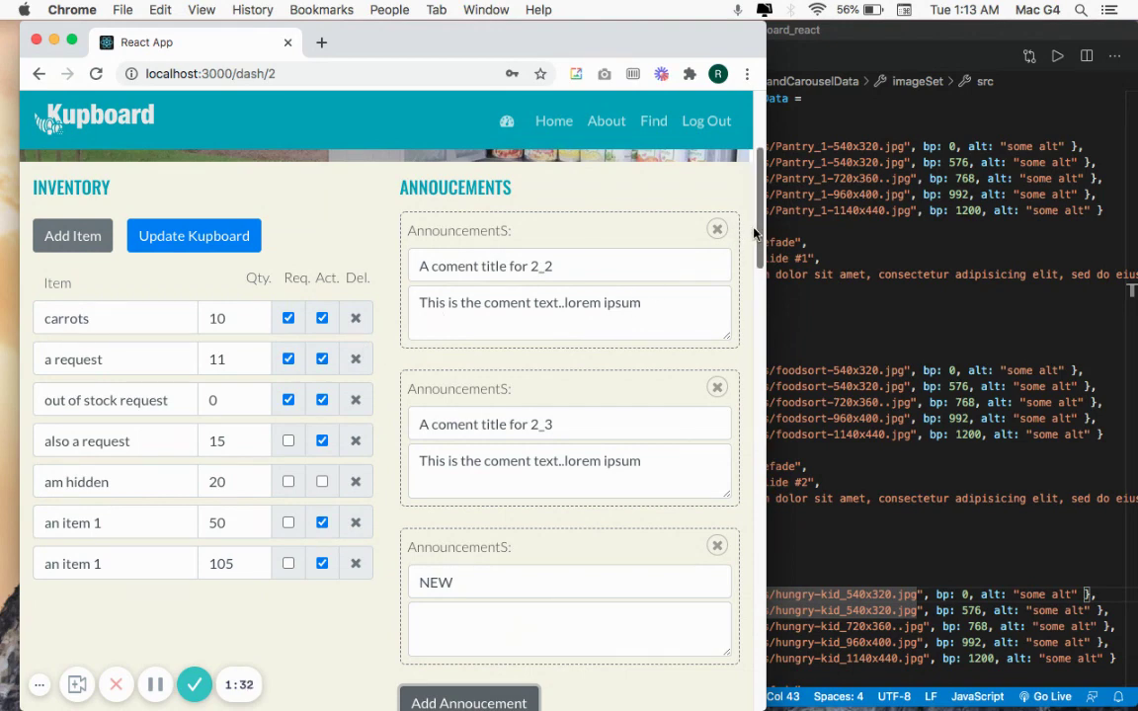
scroll(724, 294, down, 5)
scroll(724, 294, down, 10)
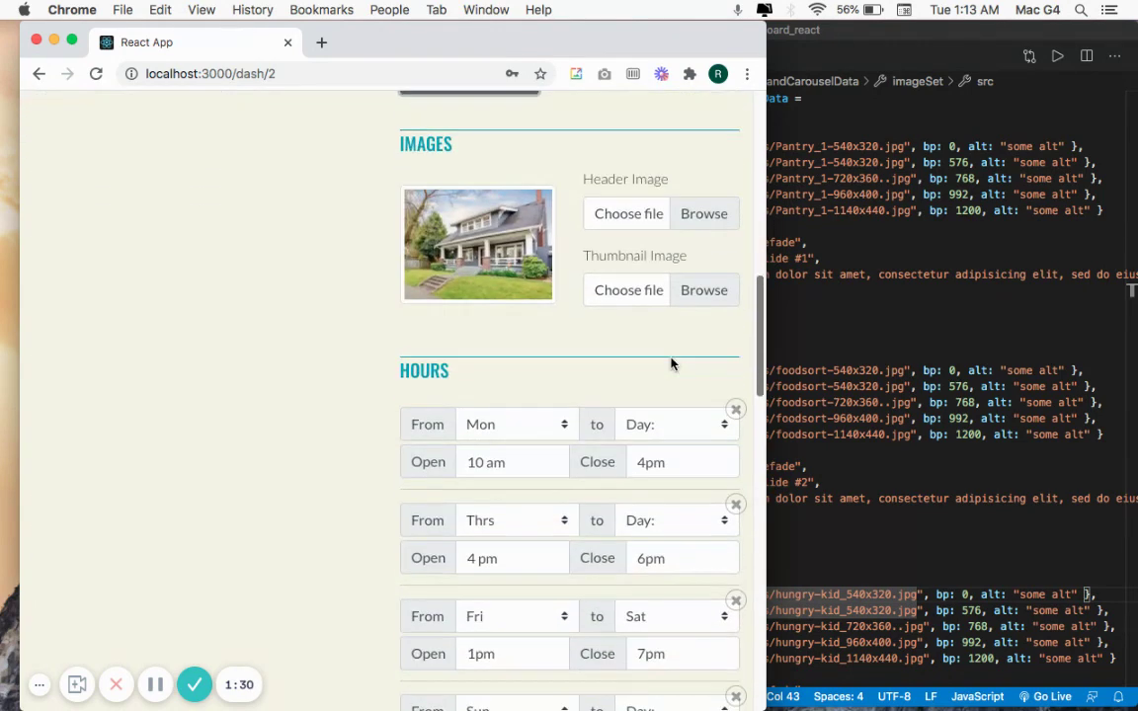
scroll(647, 392, down, 20)
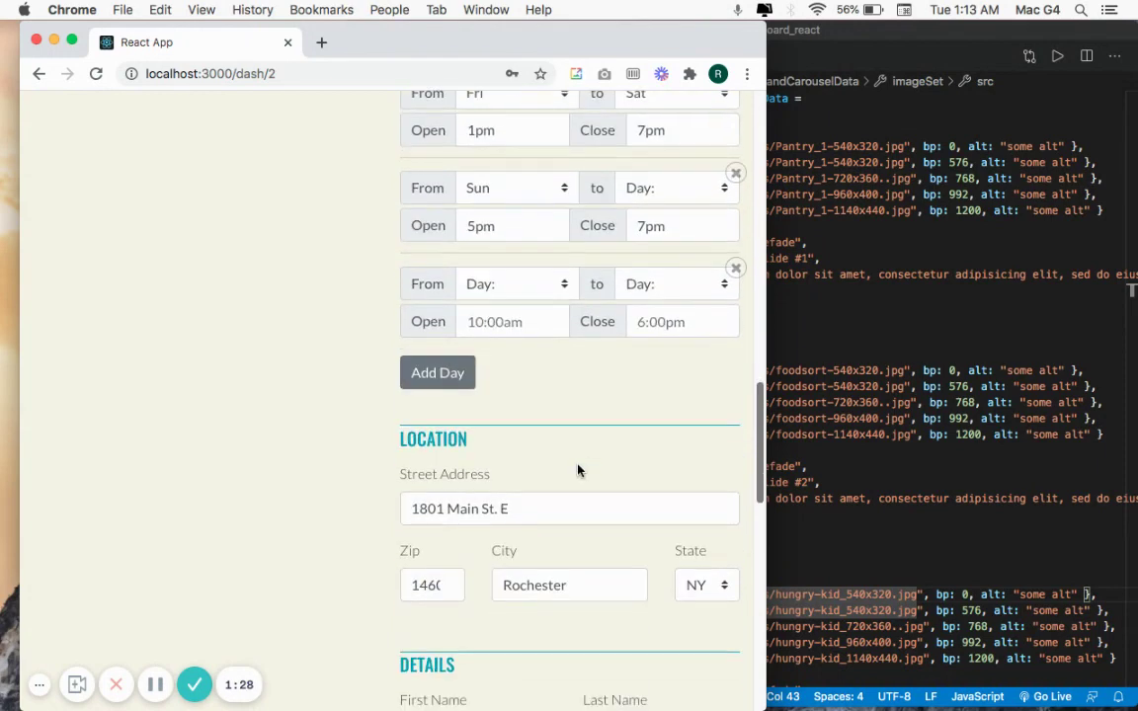
scroll(499, 593, down, 8)
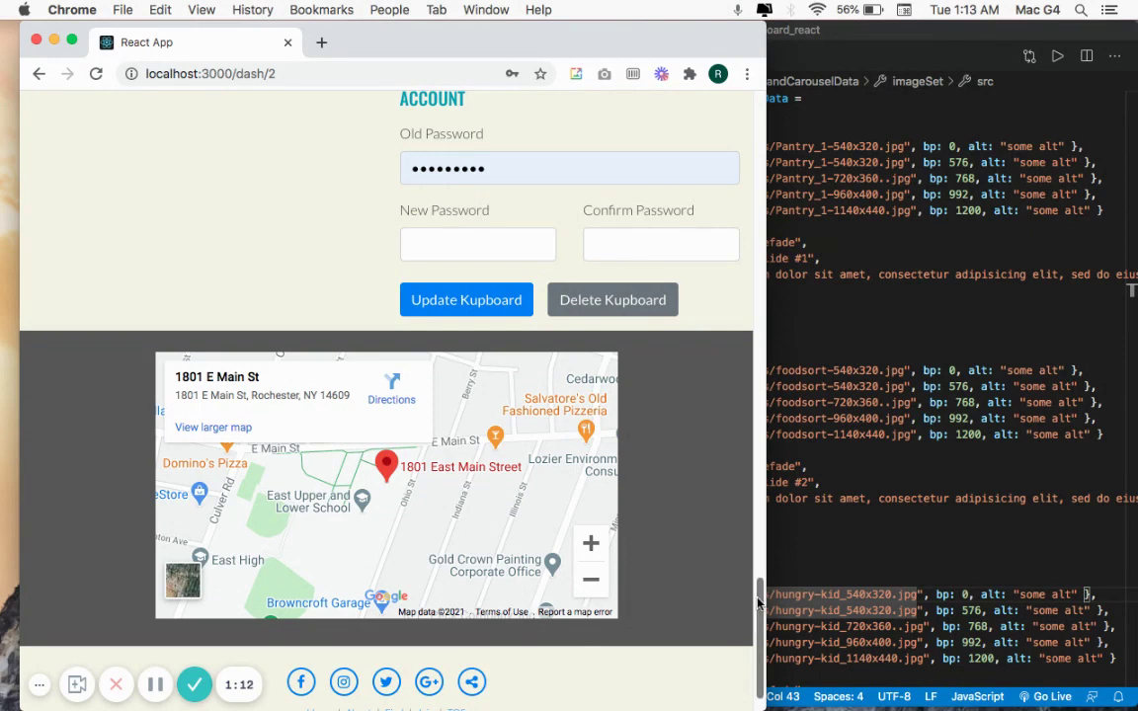
drag(758, 601, 715, 454)
click(443, 292)
triple_click(443, 293)
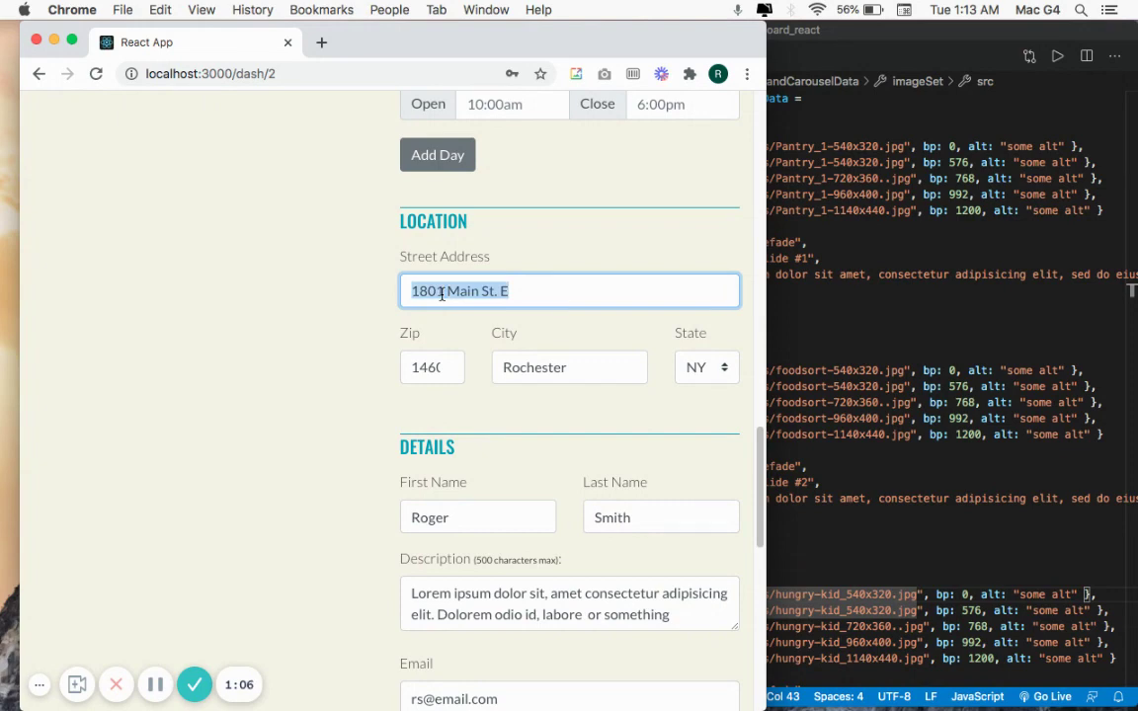
text(99 libert)
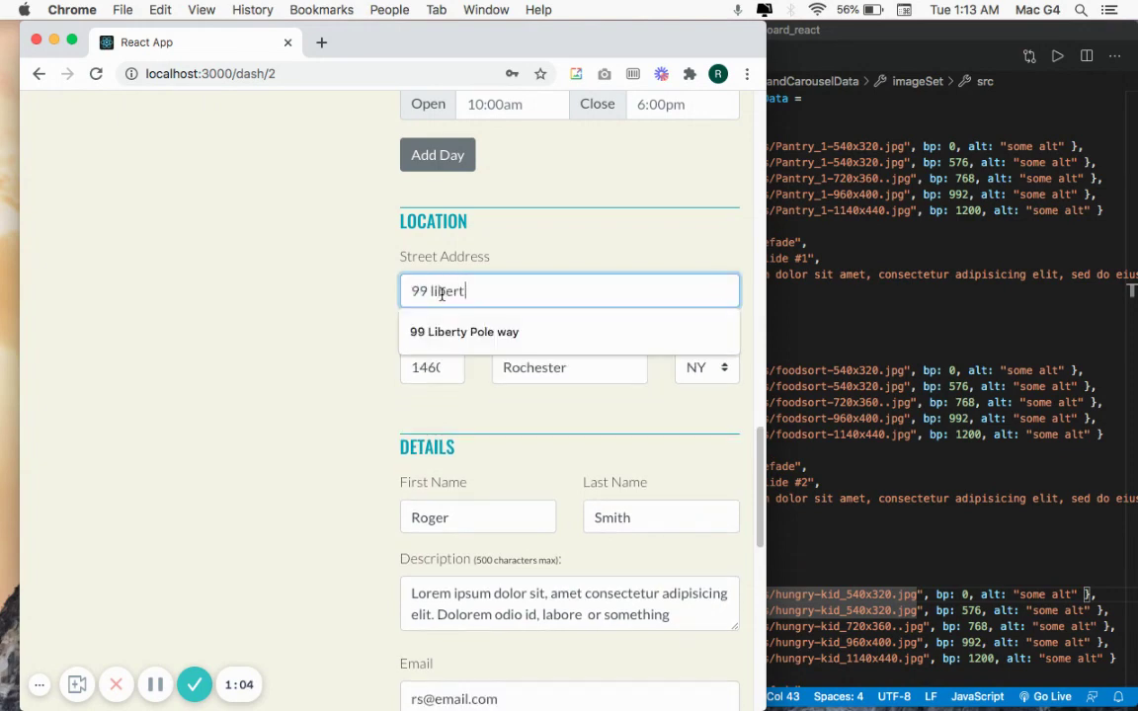
text(y pole)
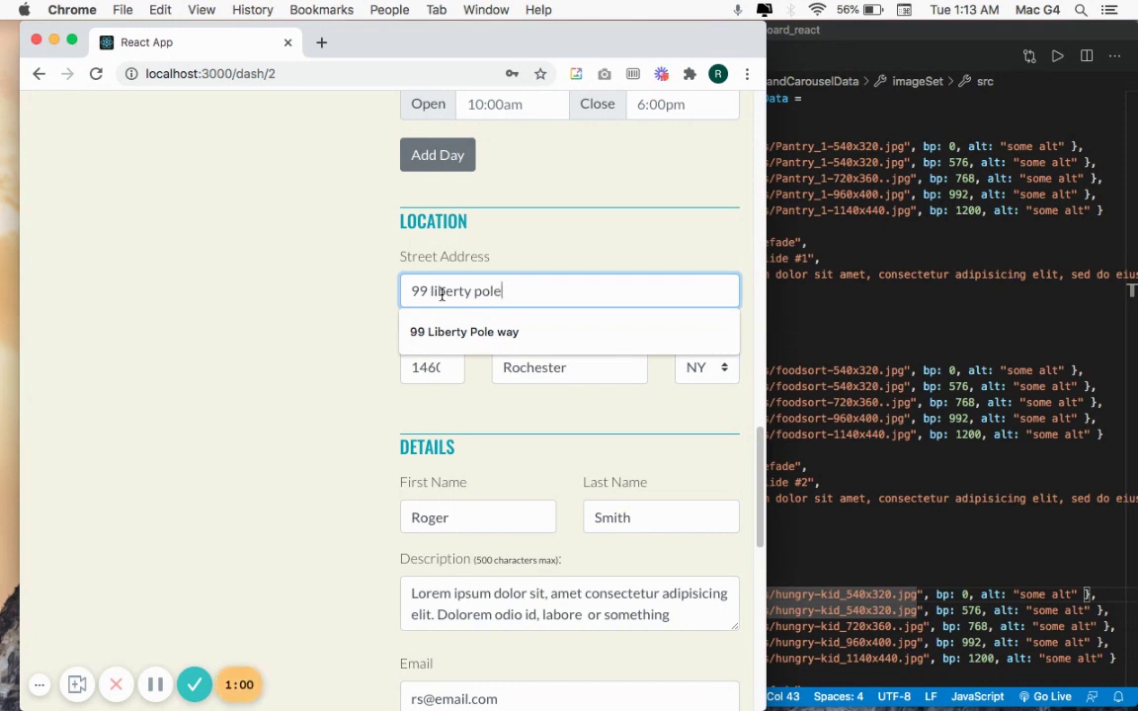
click(437, 332)
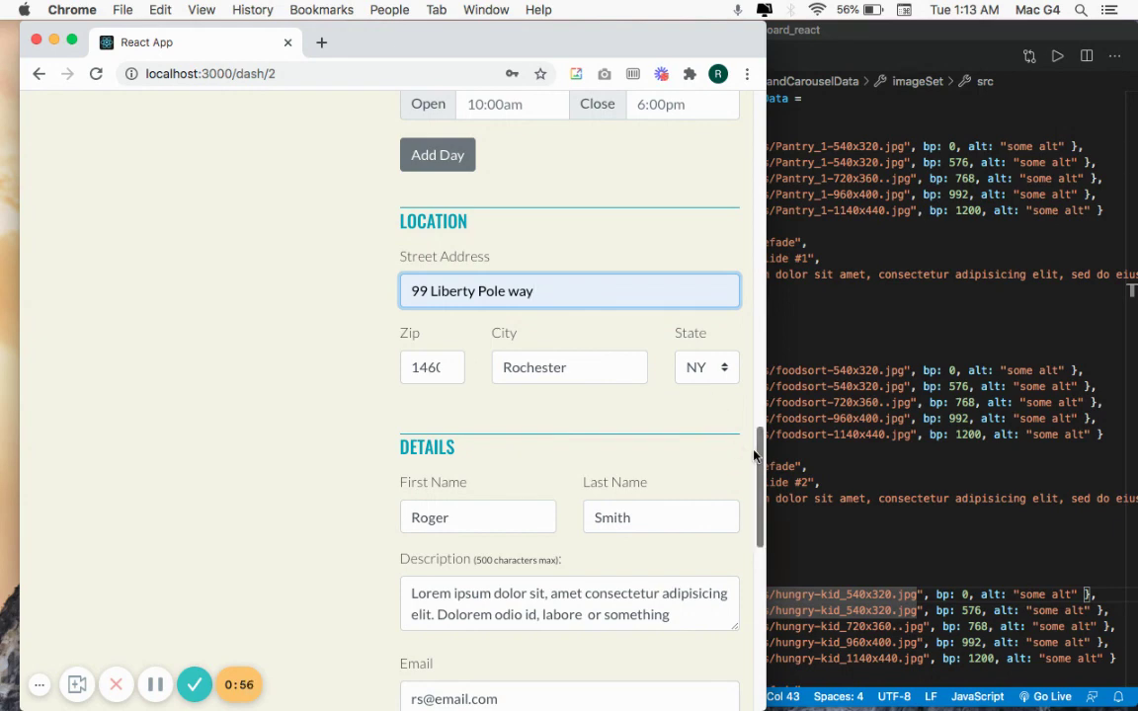
scroll(689, 494, down, 9)
scroll(689, 550, down, 3)
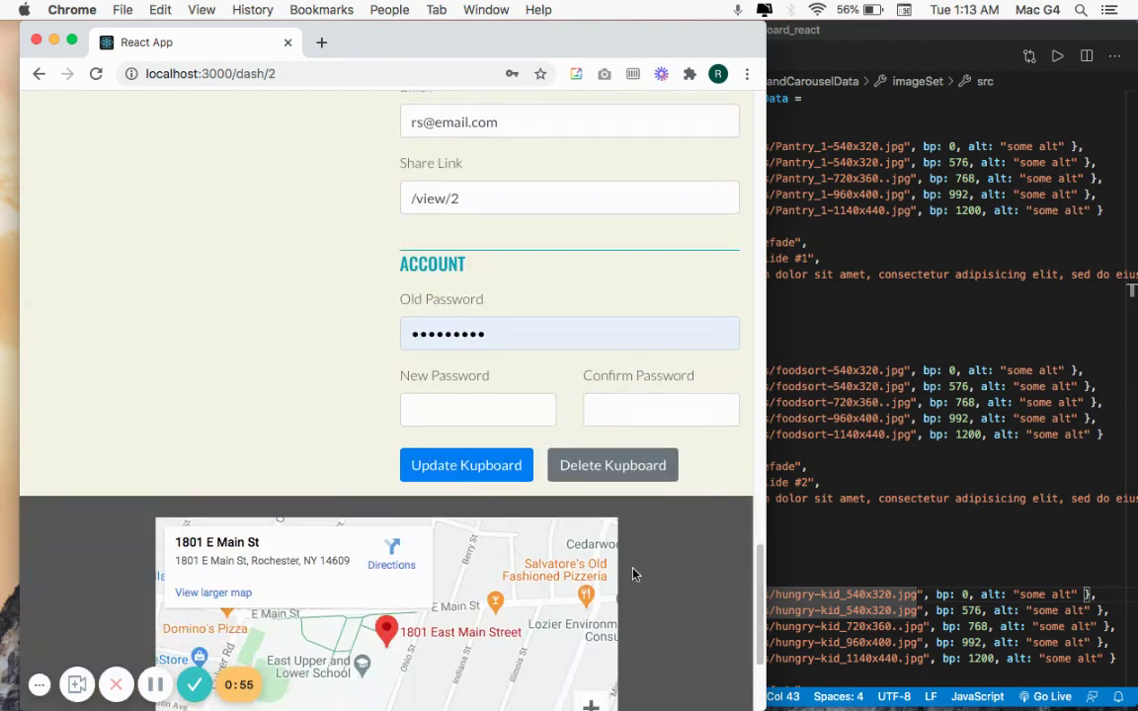
Step: Save the dashboard update so the map moves to 99 Liberty Pole Way, then switch to VS Code
click(446, 470)
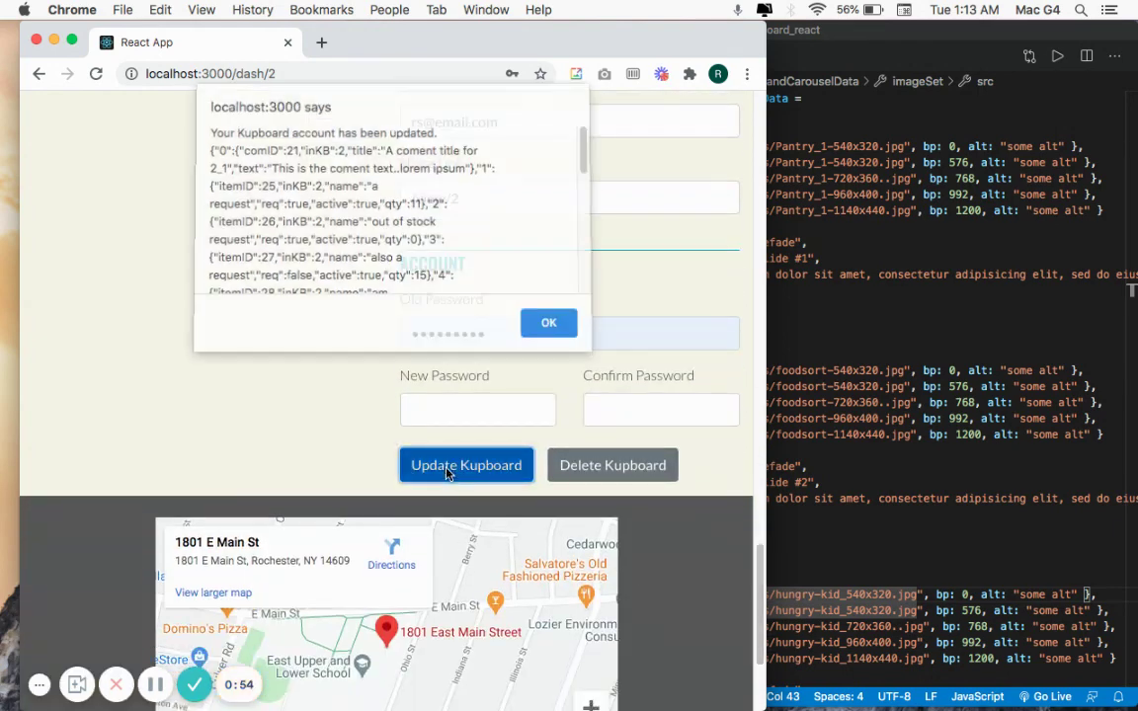
click(561, 334)
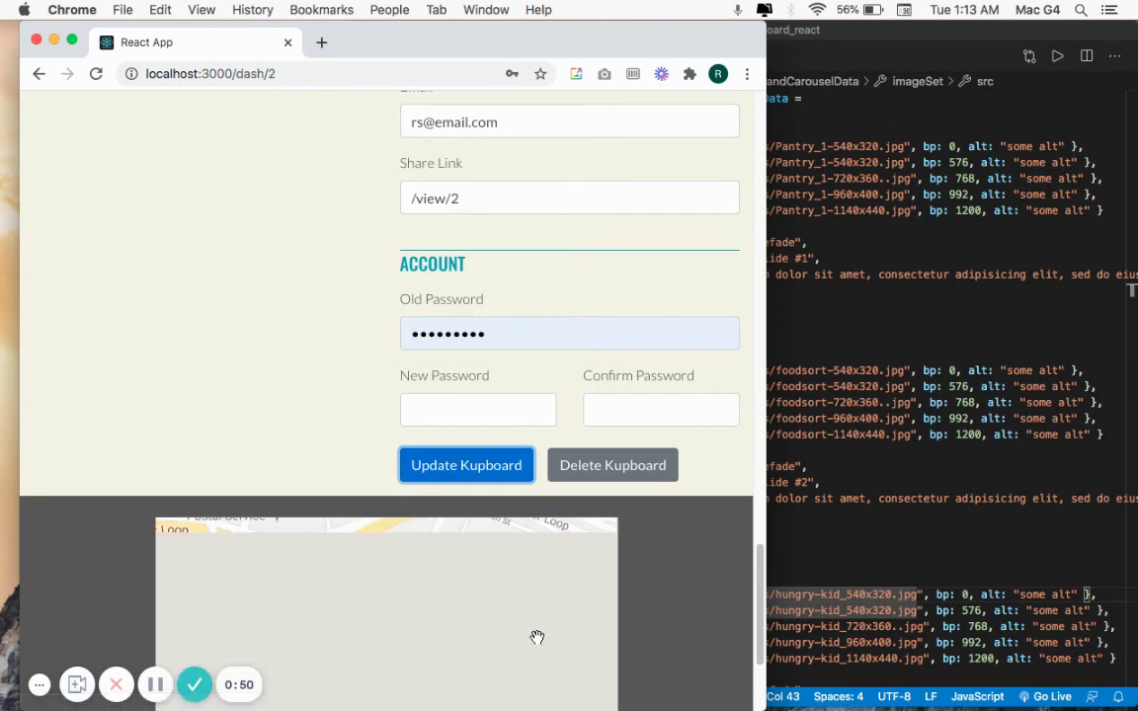
click(886, 491)
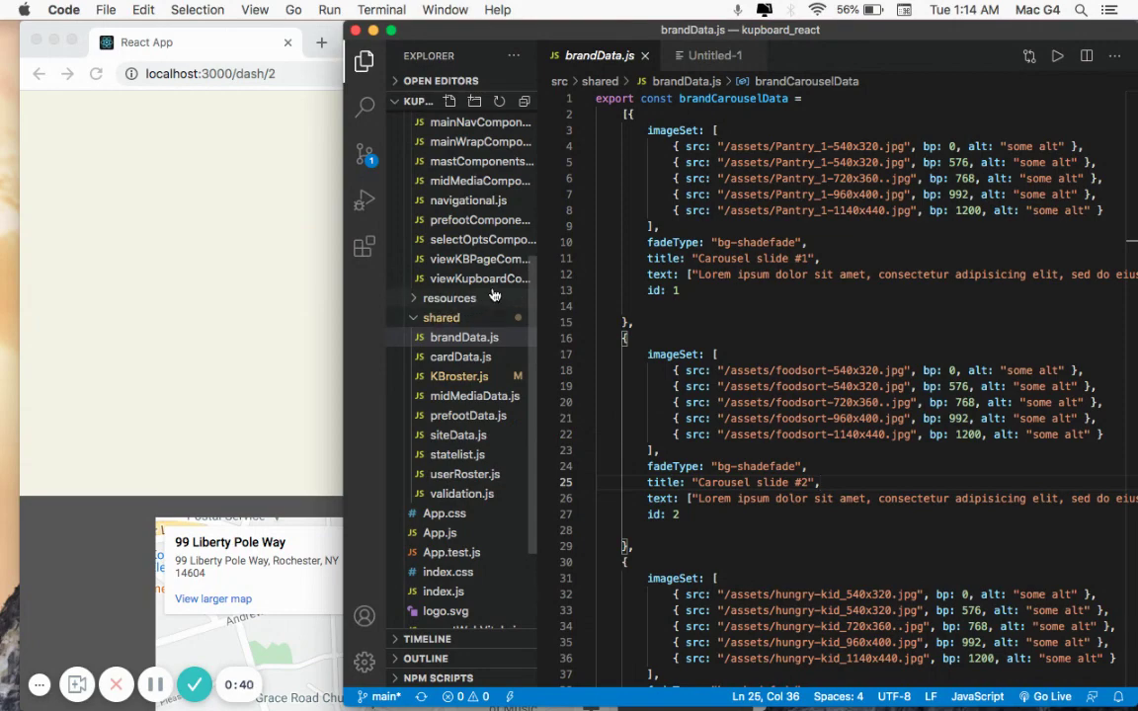
Step: Scroll VS Code's Explorer up to src, then return to the Kupboard dashboard in Chrome
drag(528, 279, 506, 185)
scroll(502, 188, up, 2)
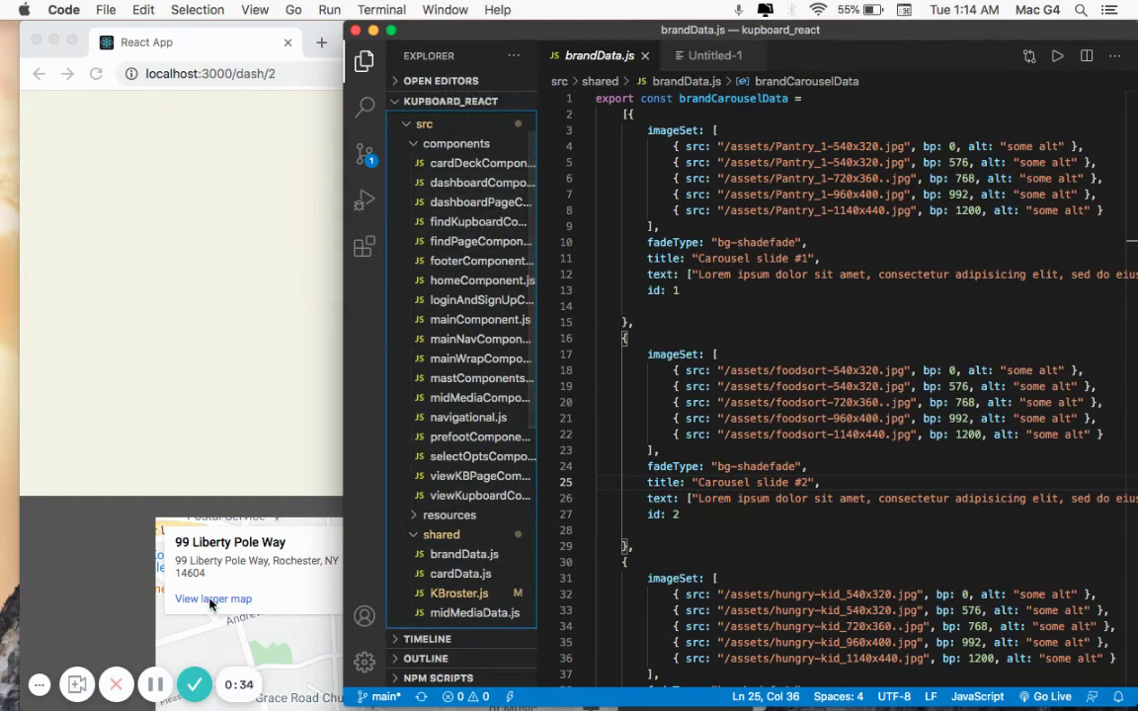
click(137, 620)
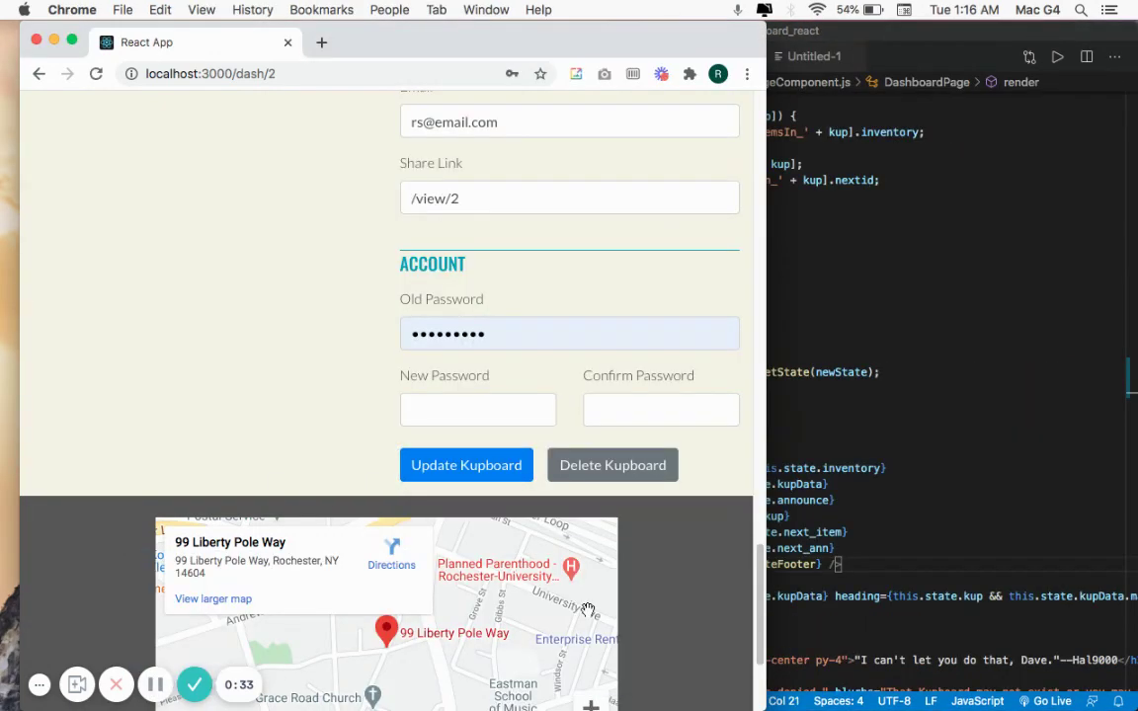
Step: In dashboardPageComponent.js, set a breakpoint on line 52, DashForm's onUpdate={this.updateFooter}
click(816, 470)
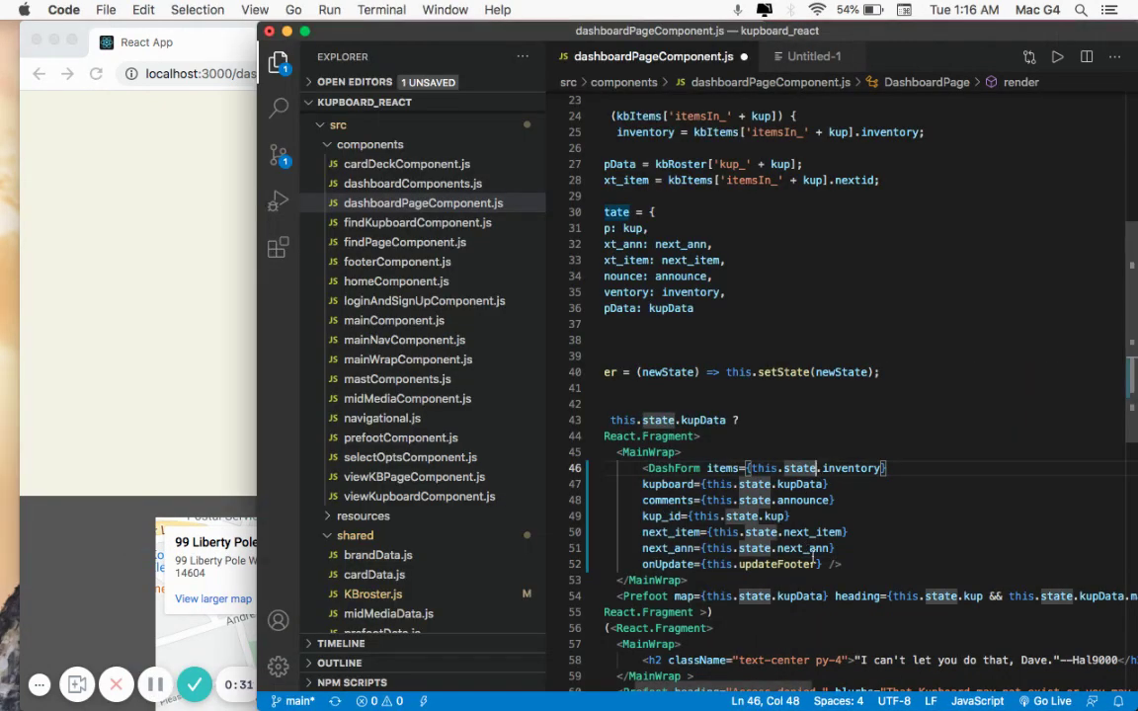
drag(841, 564, 750, 564)
click(554, 564)
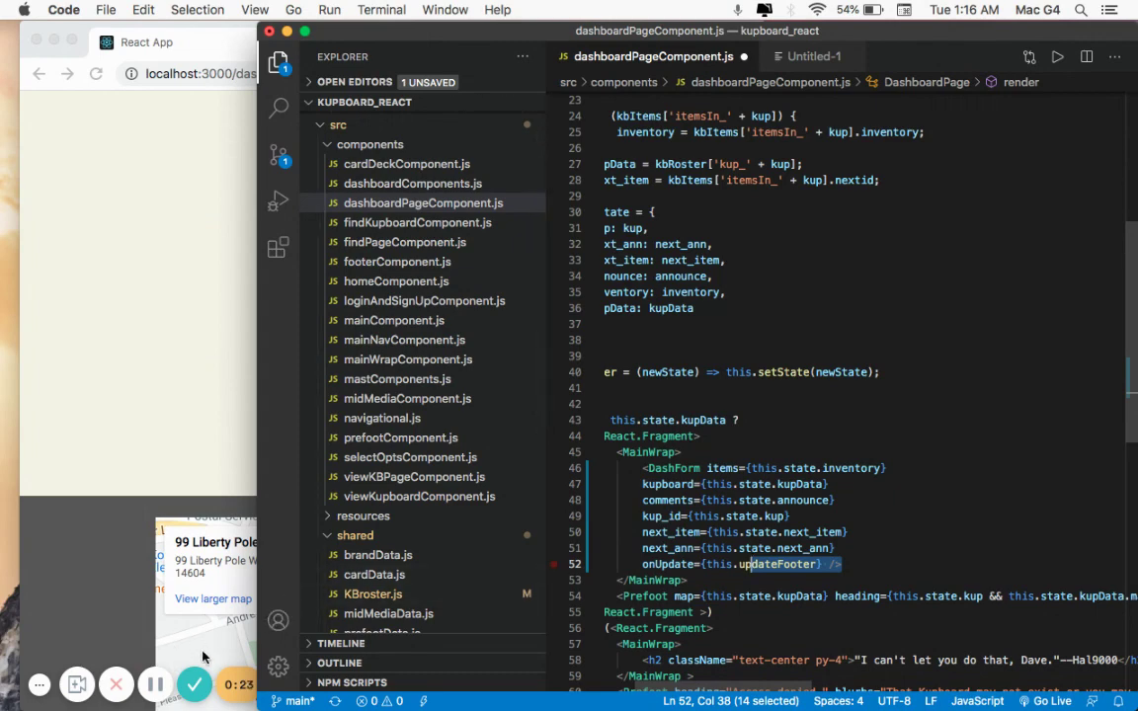